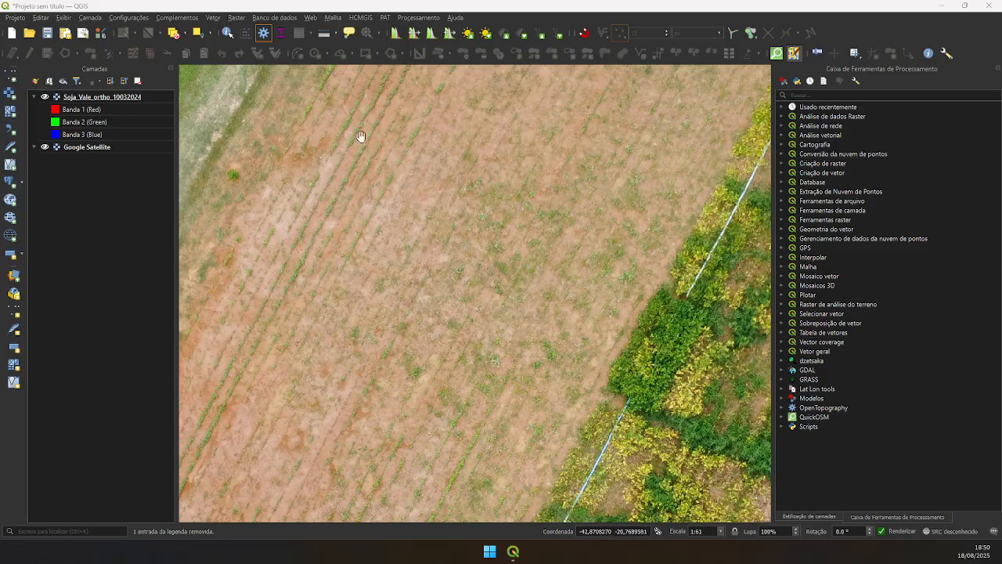
{"action": "left_click_drag", "start_coordinate": [358, 134], "coordinate": [366, 272]}
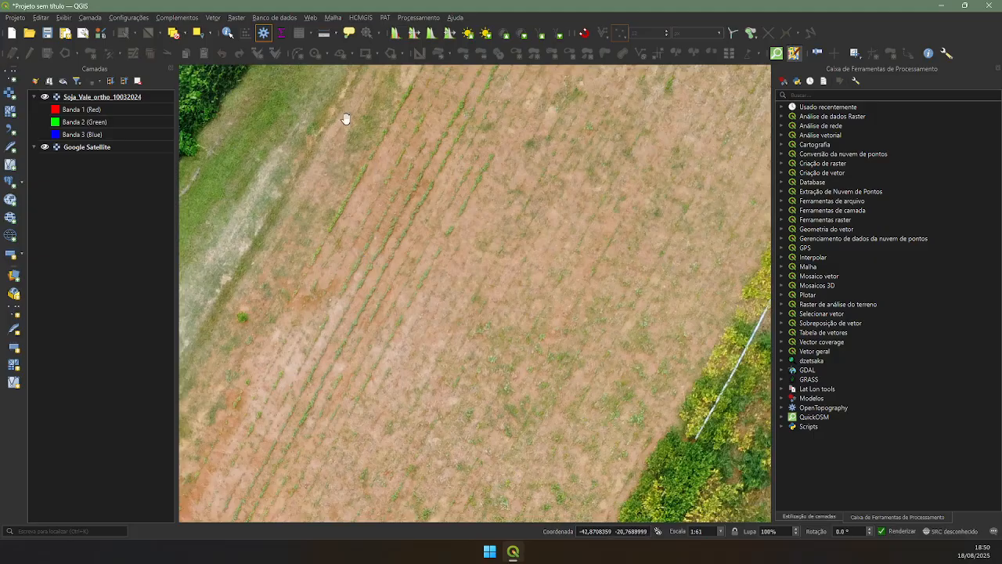
{"action": "left_click_drag", "start_coordinate": [634, 237], "coordinate": [475, 213]}
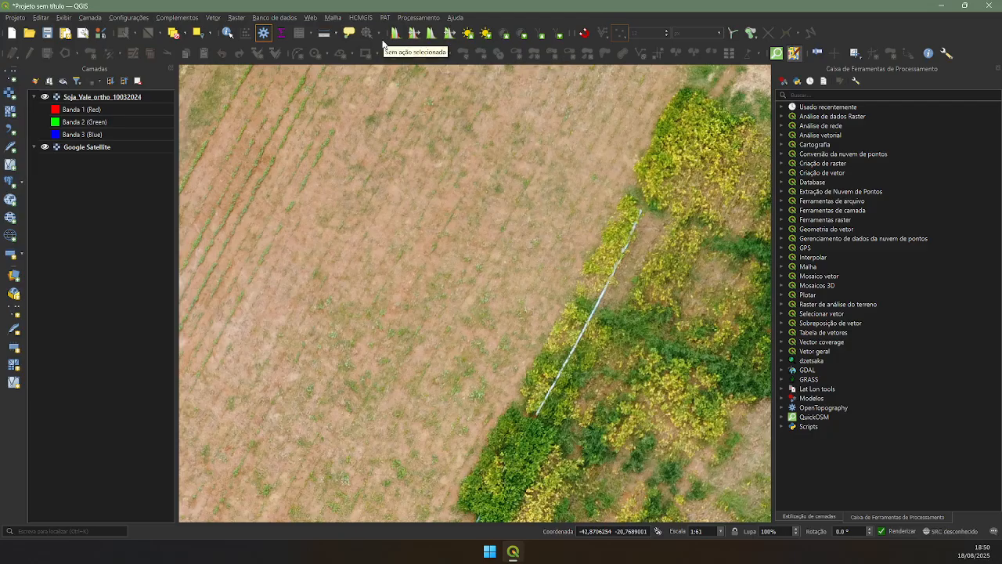
Hide the Barra de Ferramentas de Vetorização and restore it, keeping the mesh digitizing toolbar hidden.
{"action": "right_click", "coordinate": [852, 25]}
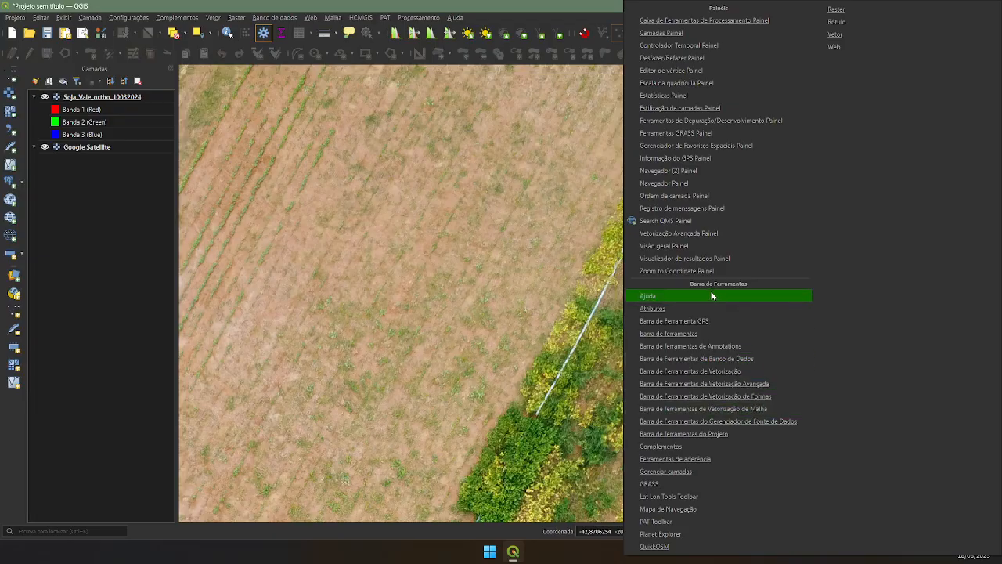
{"action": "left_click", "coordinate": [708, 373]}
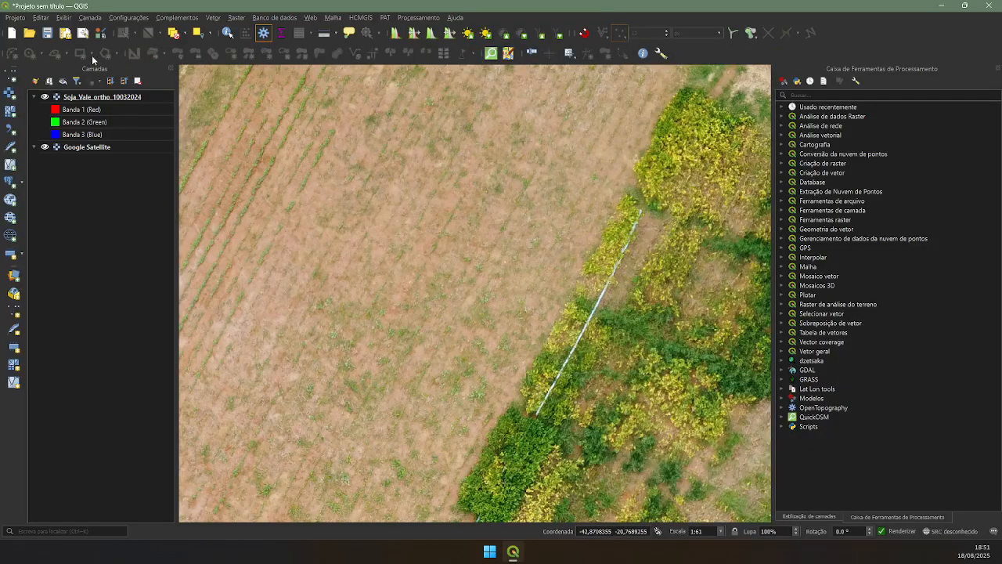
{"action": "right_click", "coordinate": [850, 28]}
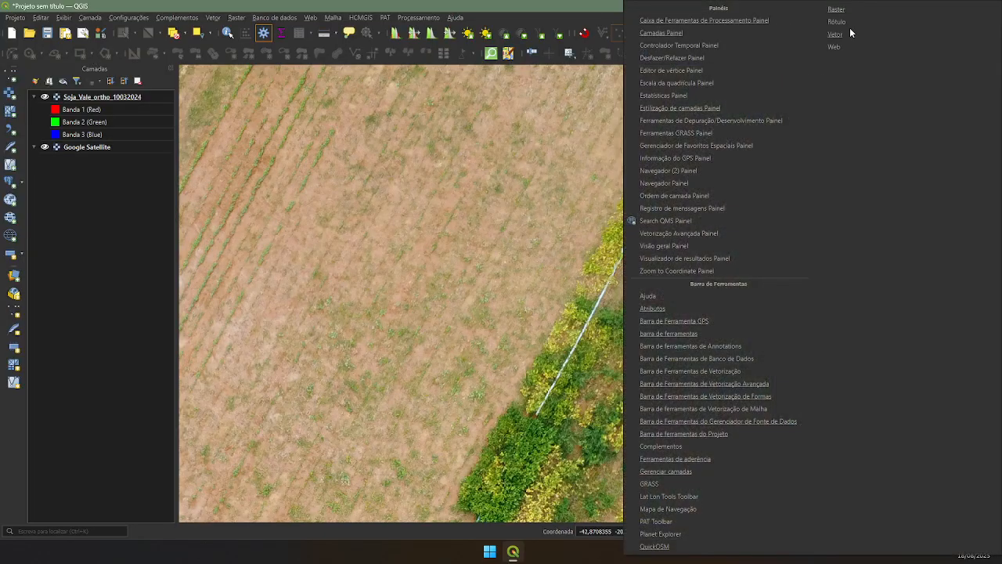
{"action": "left_click", "coordinate": [739, 407]}
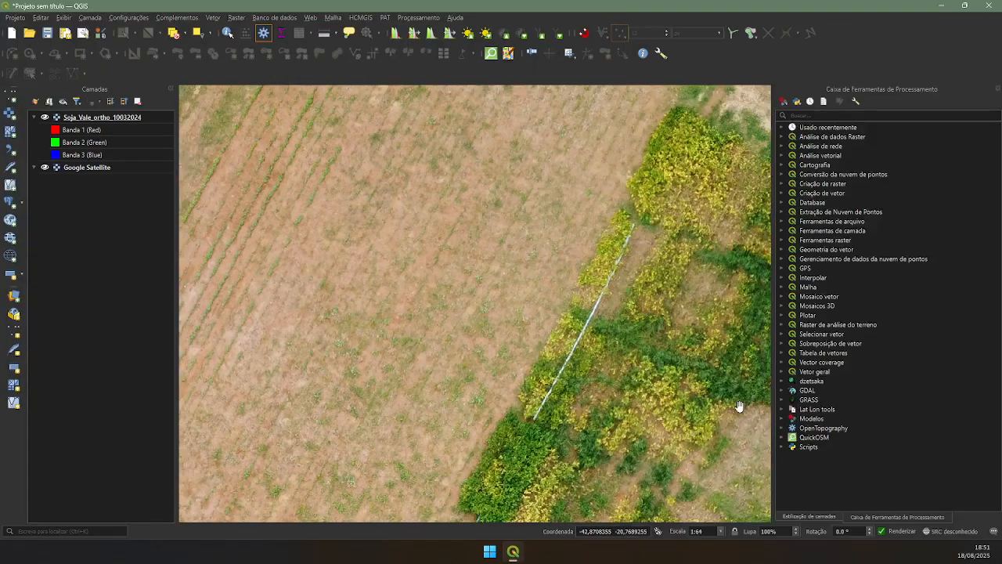
{"action": "right_click", "coordinate": [740, 407]}
{"action": "left_click", "coordinate": [761, 411]}
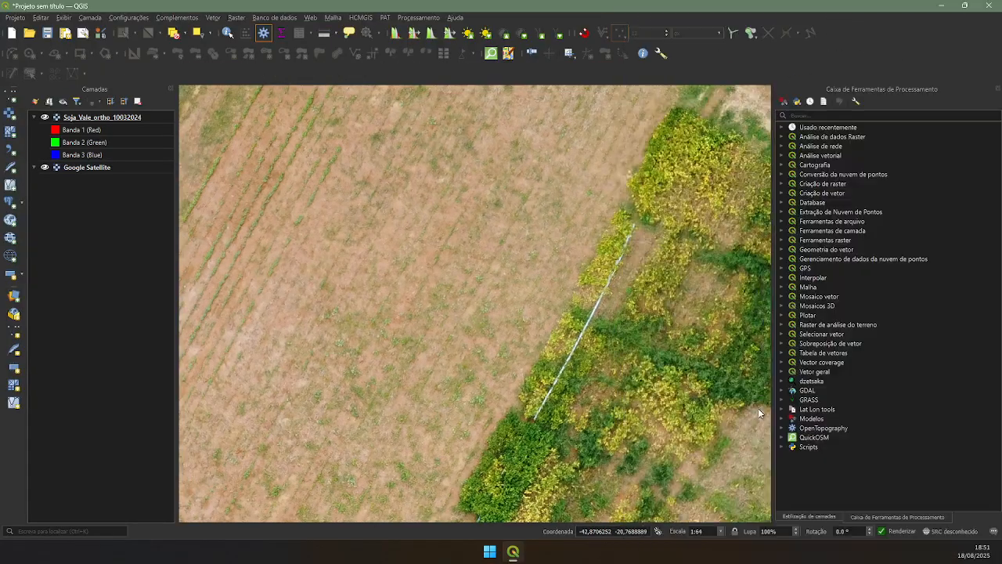
{"action": "right_click", "coordinate": [835, 23]}
{"action": "left_click", "coordinate": [751, 373]}
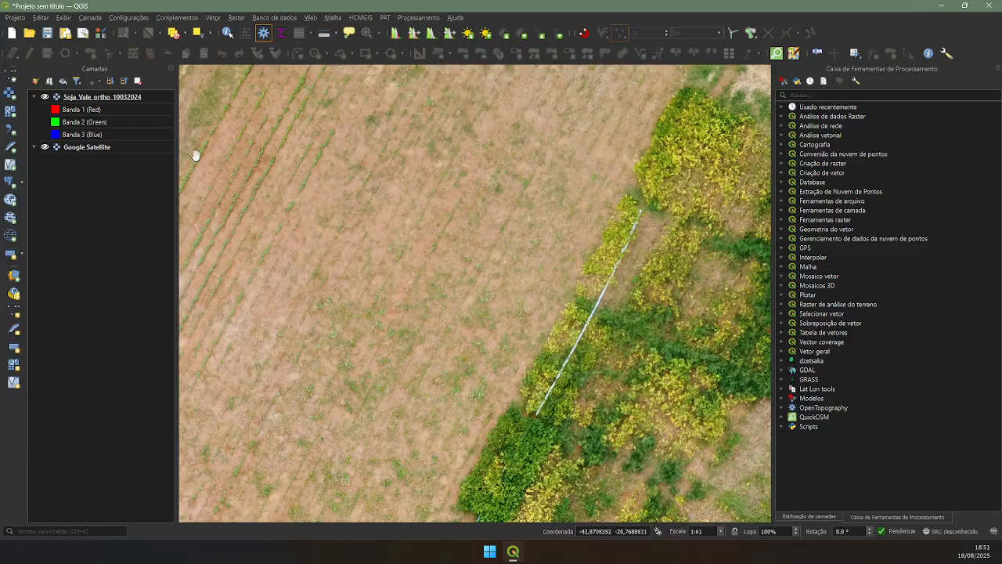
Create a temporary scratch layer with Polígono geometry and the CRS EPSG:31983 - SIRGAS 2000 / UTM zone 23S.
{"action": "left_click_drag", "start_coordinate": [462, 228], "coordinate": [572, 280]}
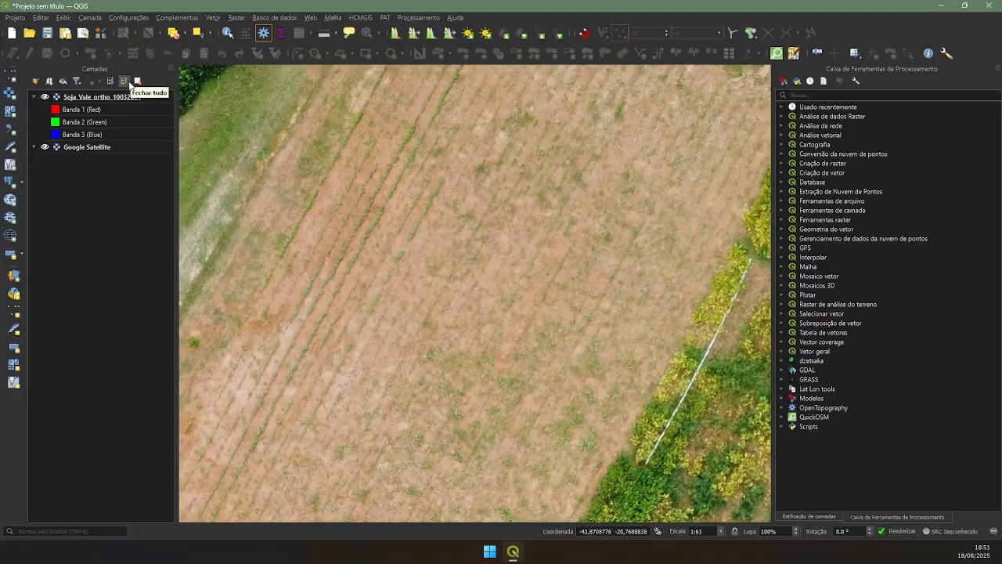
{"action": "left_click", "coordinate": [91, 20]}
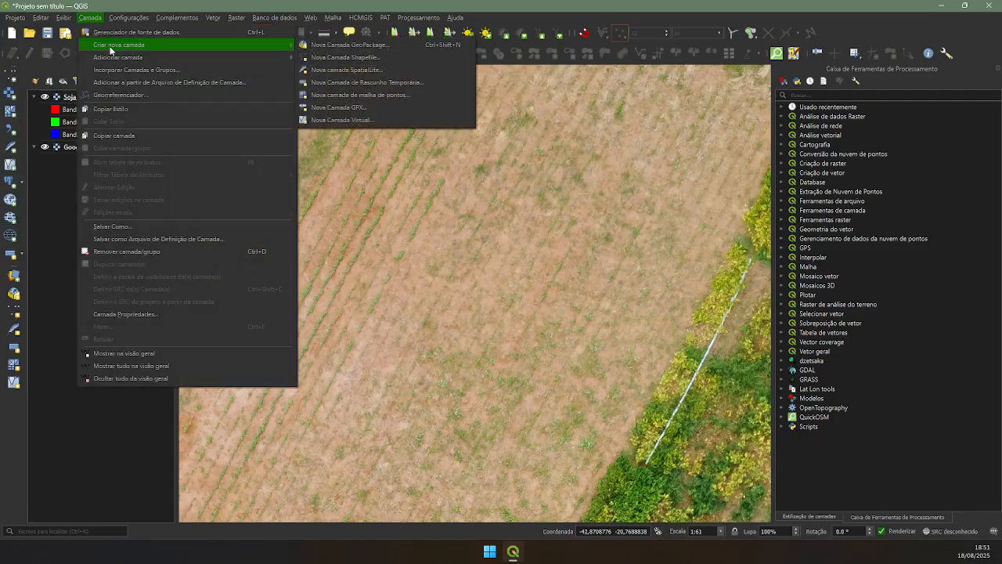
{"action": "left_click", "coordinate": [365, 82]}
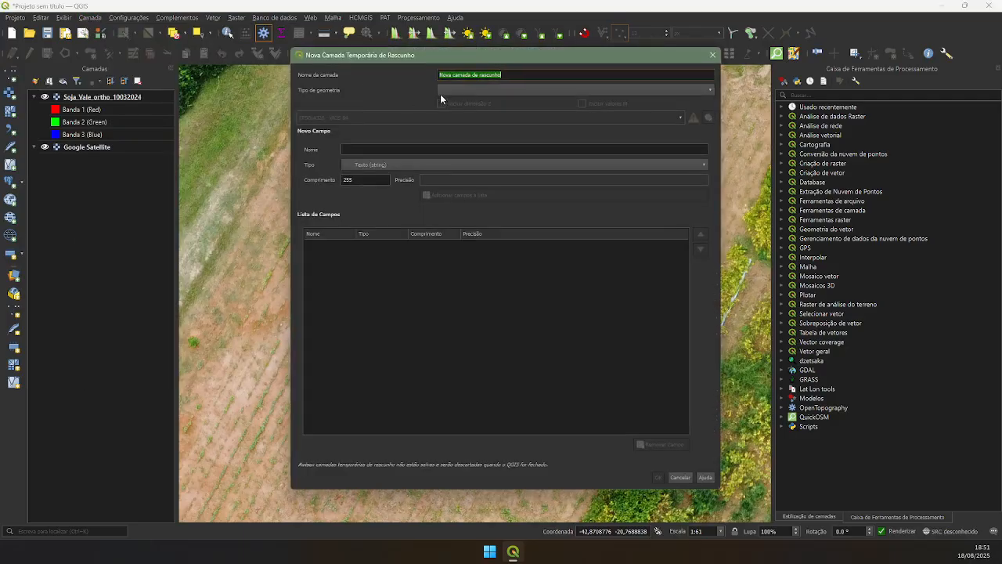
{"action": "left_click", "coordinate": [450, 91]}
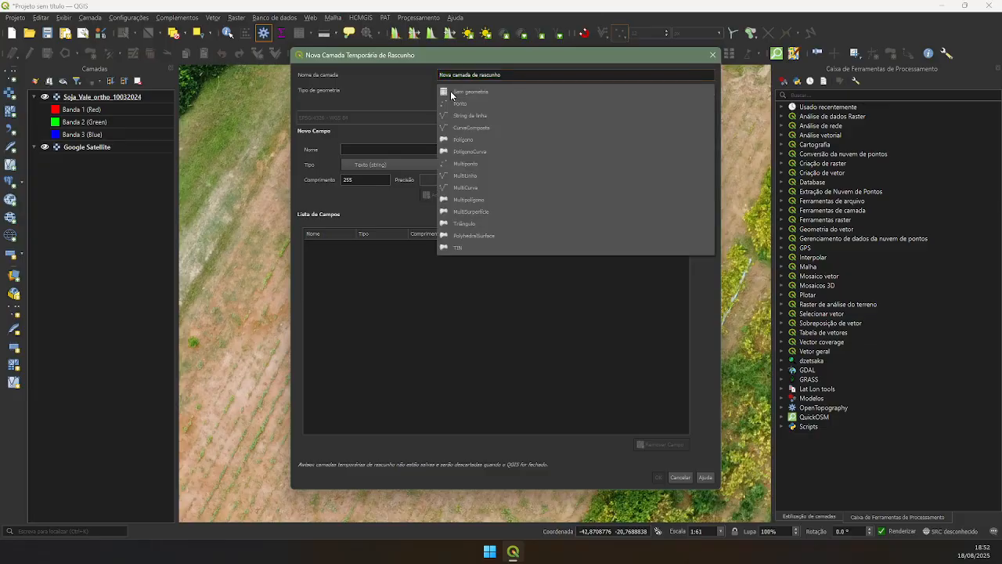
{"action": "left_click", "coordinate": [472, 137]}
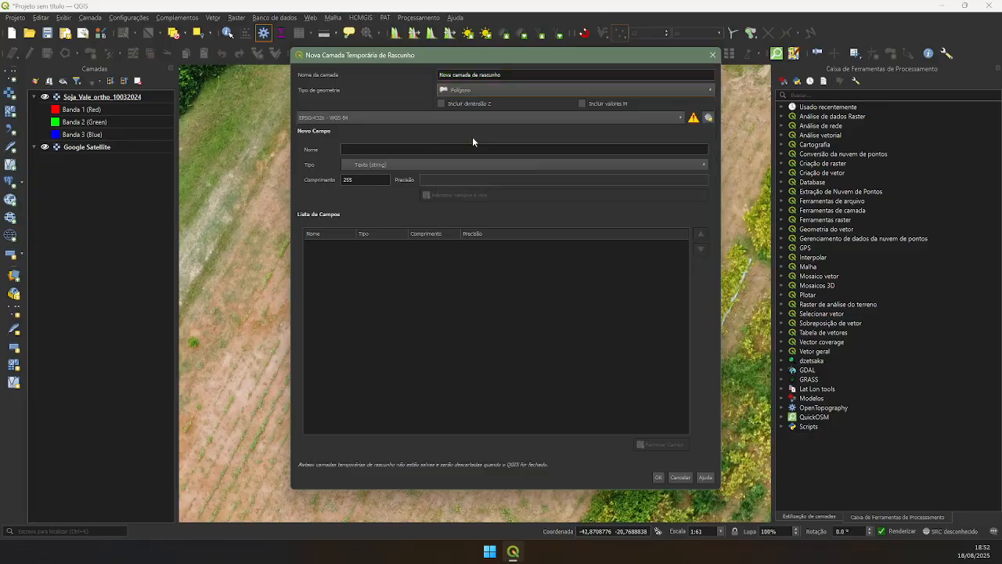
{"action": "left_click", "coordinate": [368, 119]}
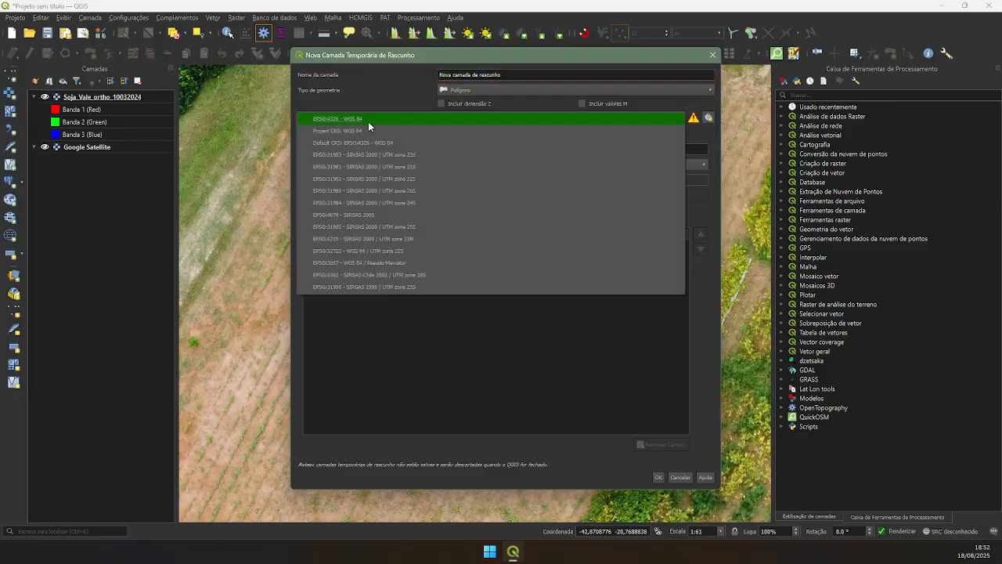
{"action": "left_click", "coordinate": [401, 155]}
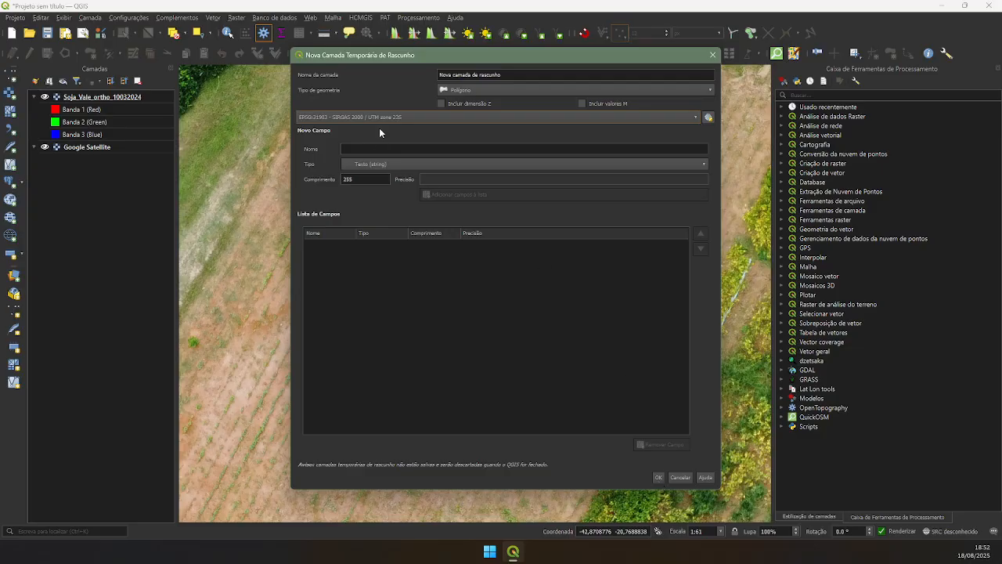
{"action": "left_click", "coordinate": [658, 477]}
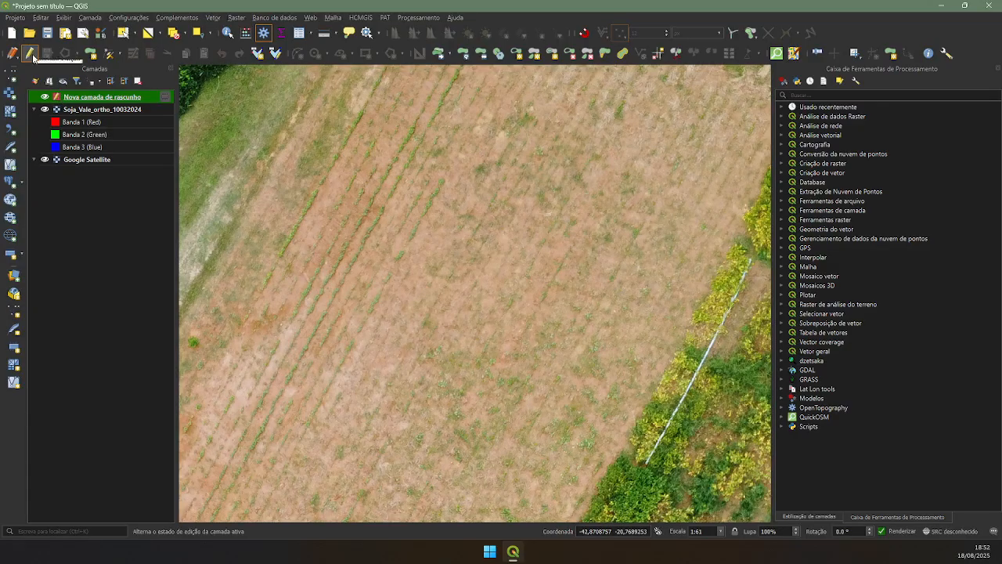
Switch editing of the scratch layer off and back on.
{"action": "left_click", "coordinate": [31, 55]}
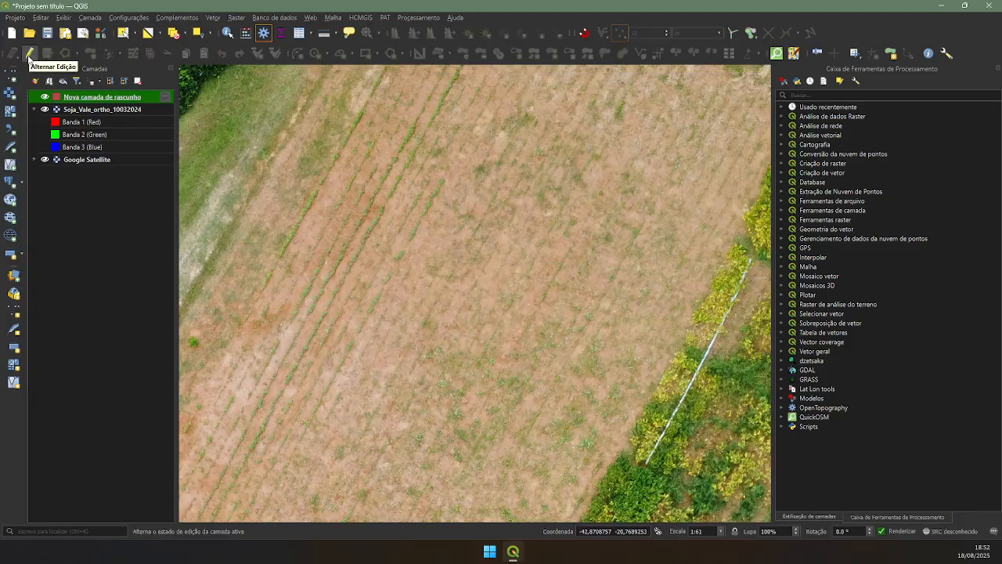
{"action": "left_click", "coordinate": [29, 55]}
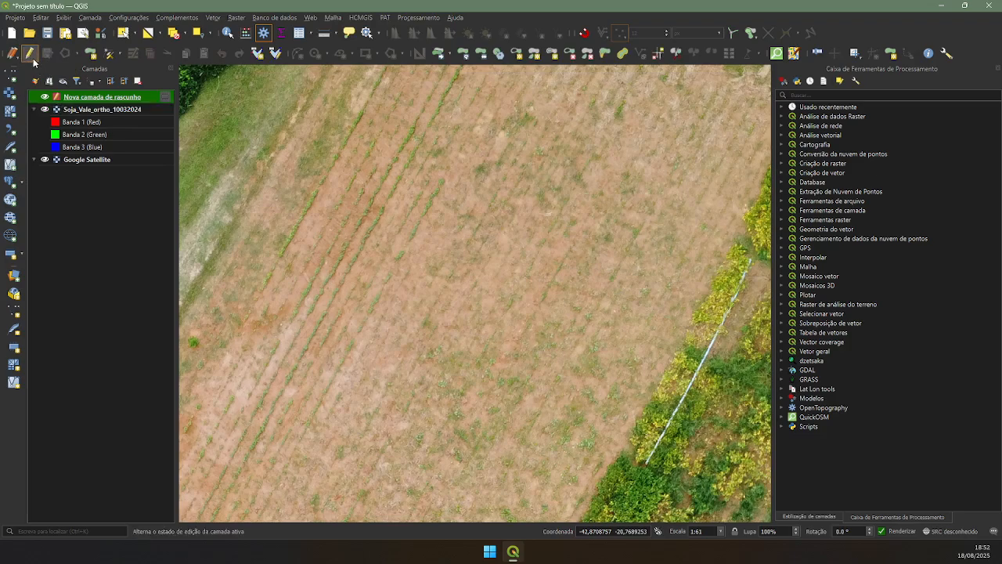
Start adding a polygon to the scratch layer over the planted field, using the Digitalizar com segmento mode.
{"action": "left_click_drag", "start_coordinate": [483, 163], "coordinate": [403, 274]}
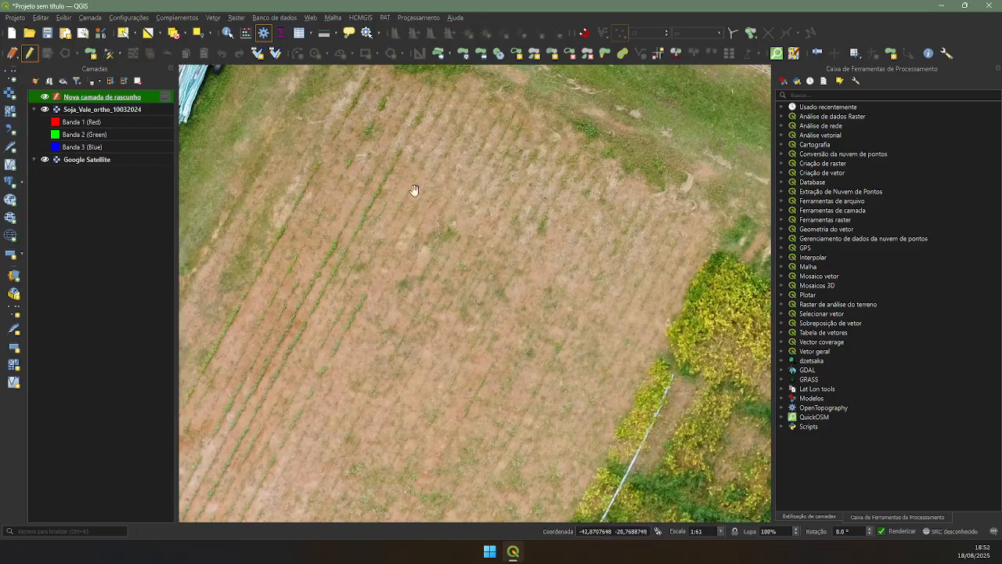
{"action": "left_click_drag", "start_coordinate": [388, 208], "coordinate": [427, 134]}
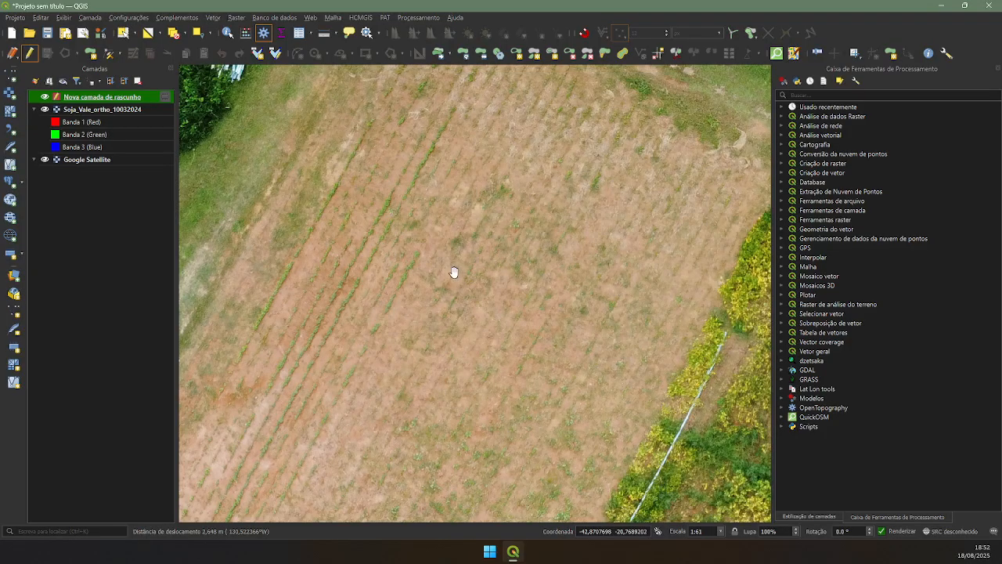
{"action": "left_click_drag", "start_coordinate": [565, 301], "coordinate": [542, 294]}
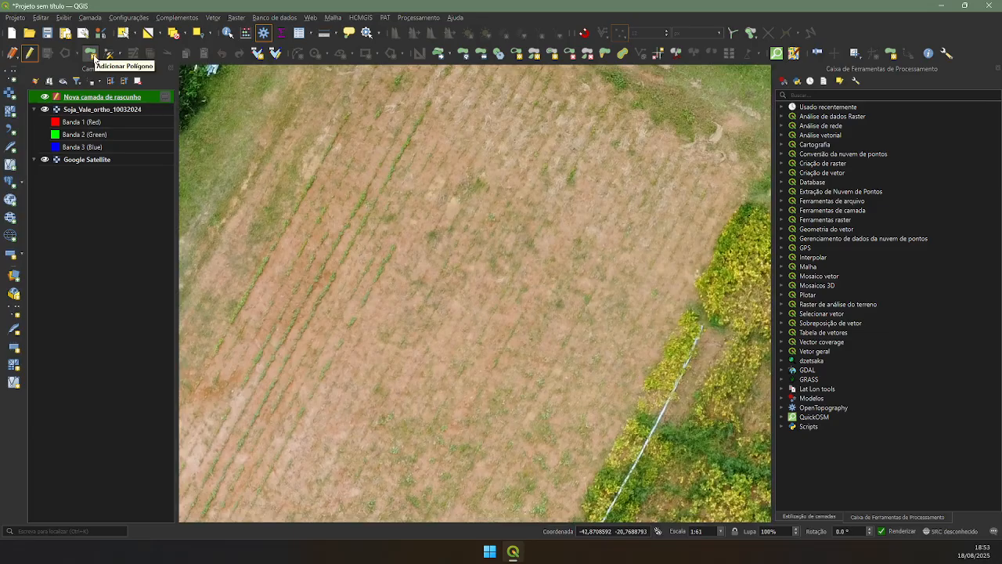
{"action": "left_click", "coordinate": [92, 54]}
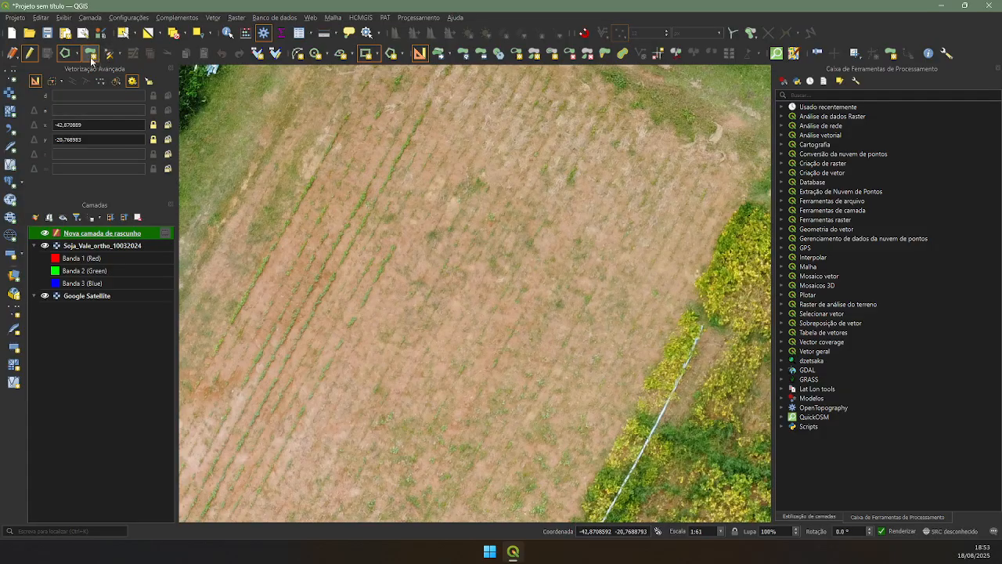
{"action": "left_click", "coordinate": [79, 57]}
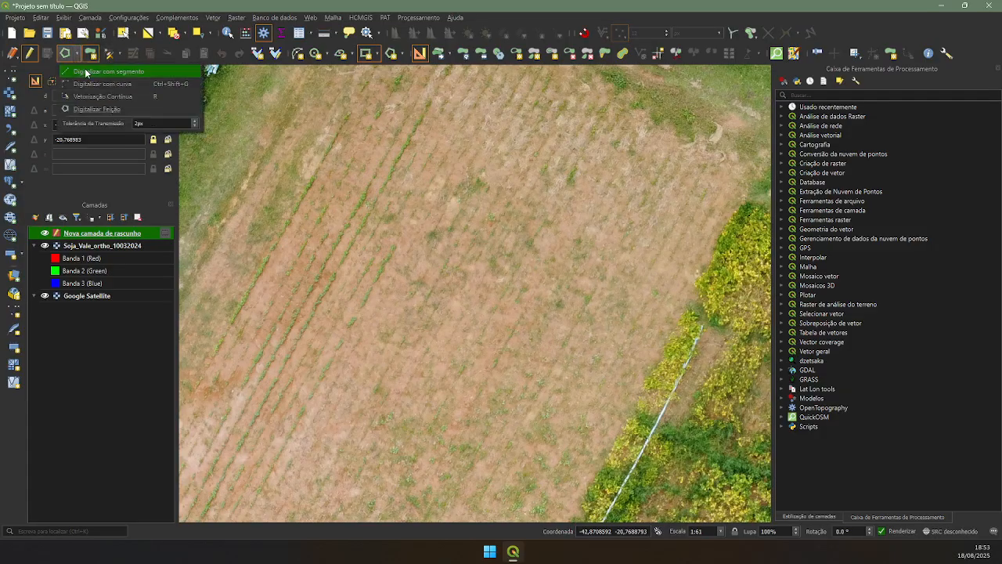
{"action": "left_click", "coordinate": [88, 72]}
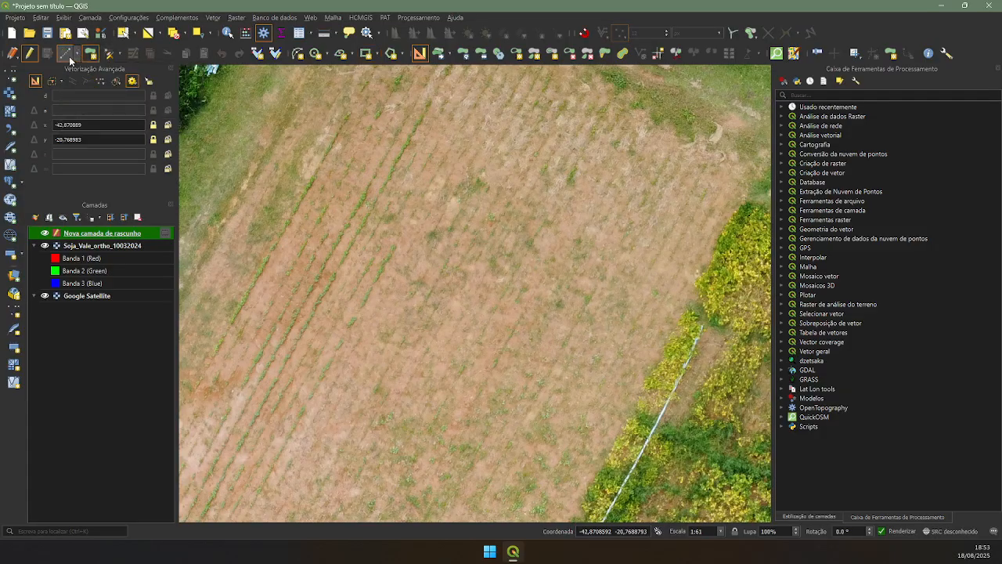
Switch the digitizing mode to Digitalizar Feição and back to Digitalizar com segmento.
{"action": "left_click", "coordinate": [77, 53]}
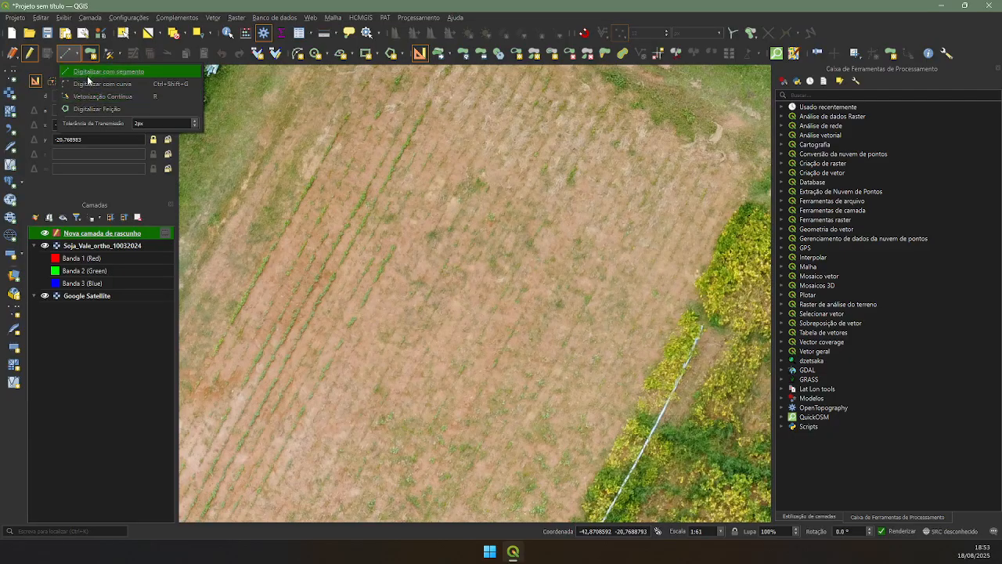
{"action": "left_click", "coordinate": [96, 109]}
{"action": "left_click", "coordinate": [78, 56]}
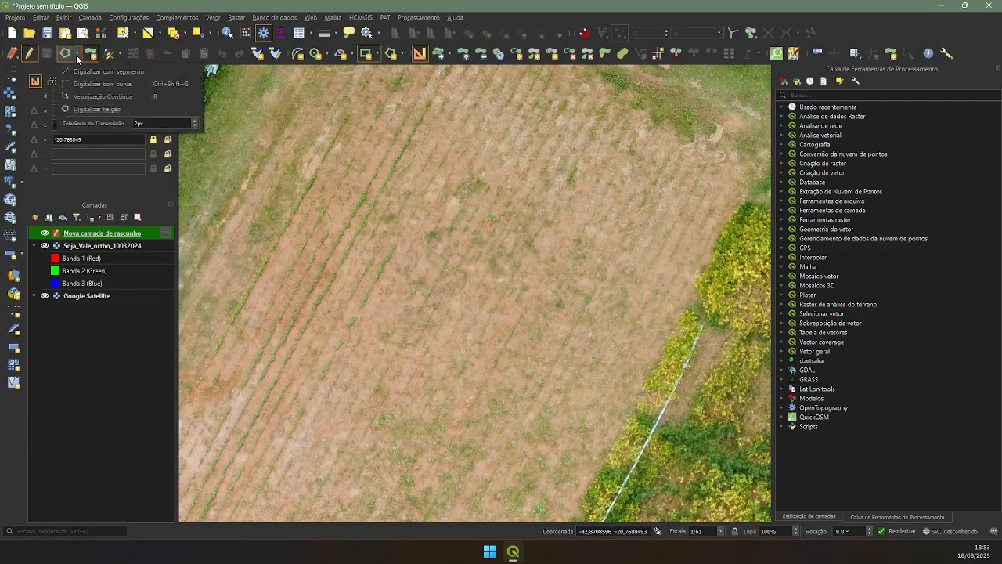
{"action": "left_click", "coordinate": [83, 71]}
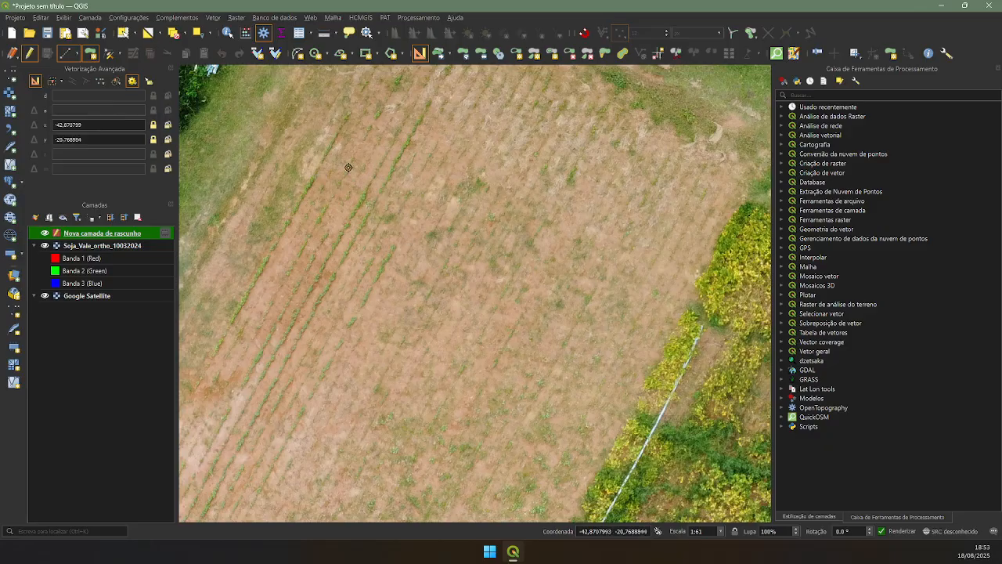
Place the polygon's first vertex near the upper end of the crop rows and choose common-angle snapping at 45.0, 90.0, 135.0, 180.0°.
{"action": "left_click", "coordinate": [377, 159]}
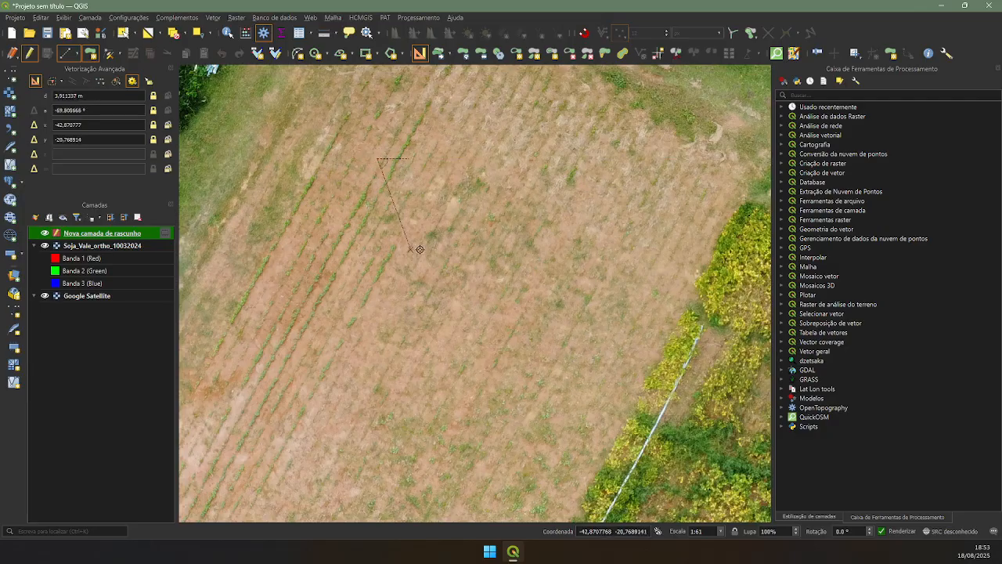
{"action": "left_click_drag", "start_coordinate": [482, 161], "coordinate": [514, 251]}
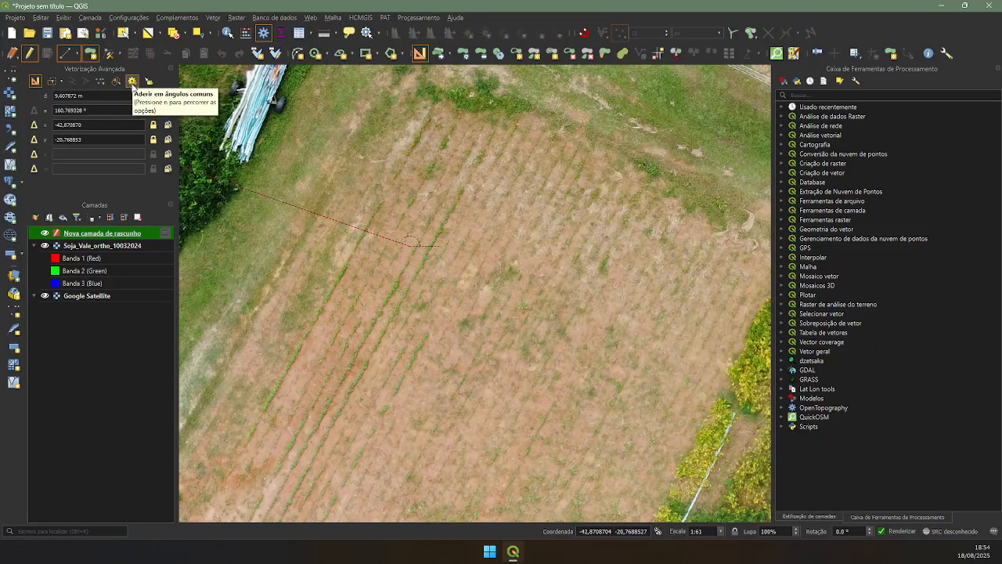
{"action": "left_click", "coordinate": [134, 82]}
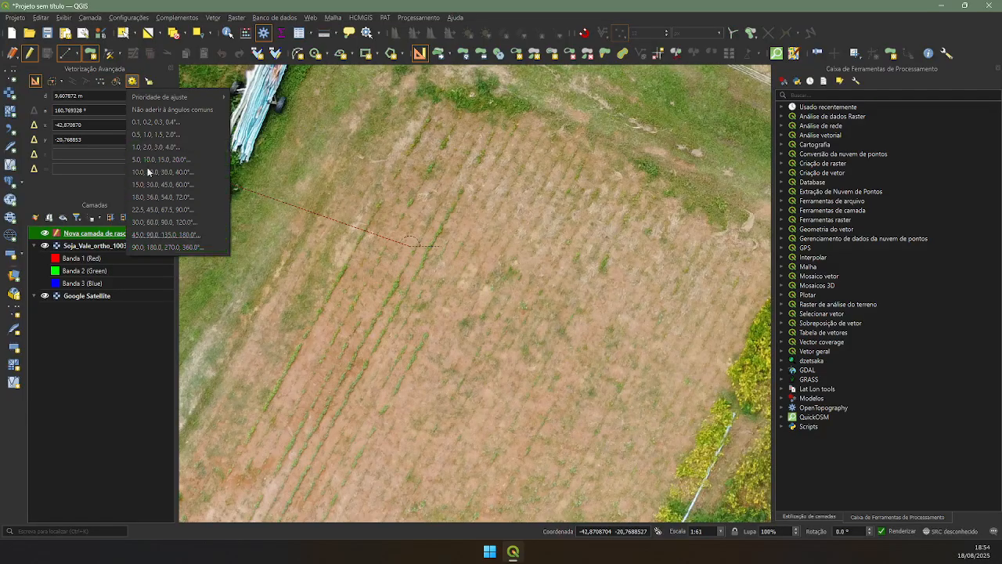
{"action": "left_click", "coordinate": [156, 237]}
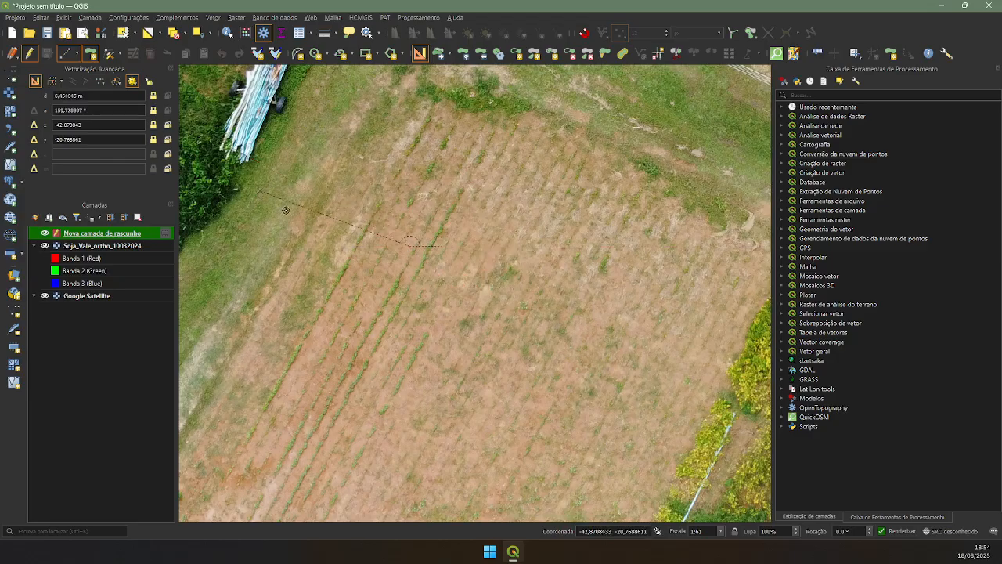
Lock the segment distance at 5 m and place the polygon's second vertex down along the crop row.
{"action": "left_click_drag", "start_coordinate": [407, 283], "coordinate": [412, 235]}
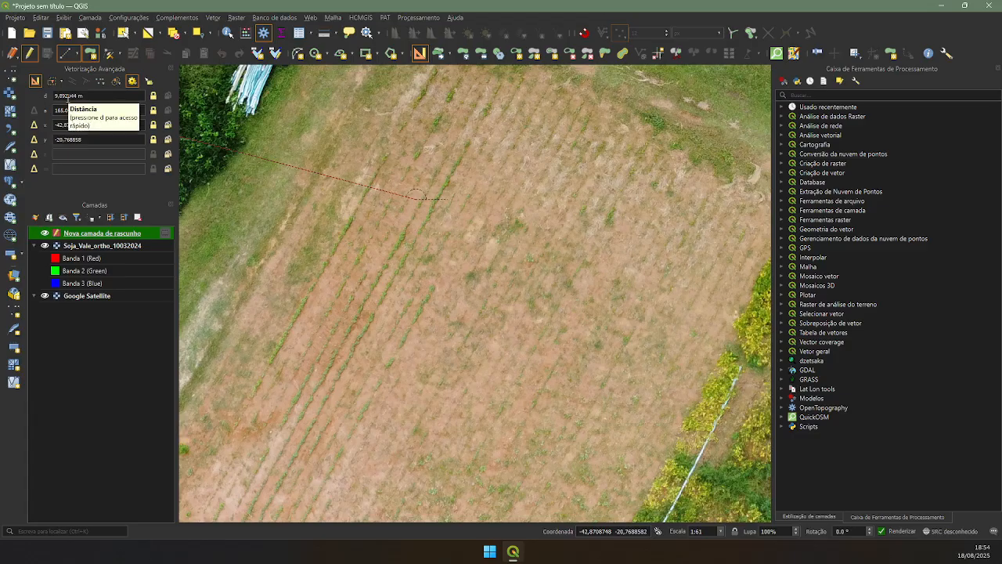
{"action": "left_click", "coordinate": [67, 95]}
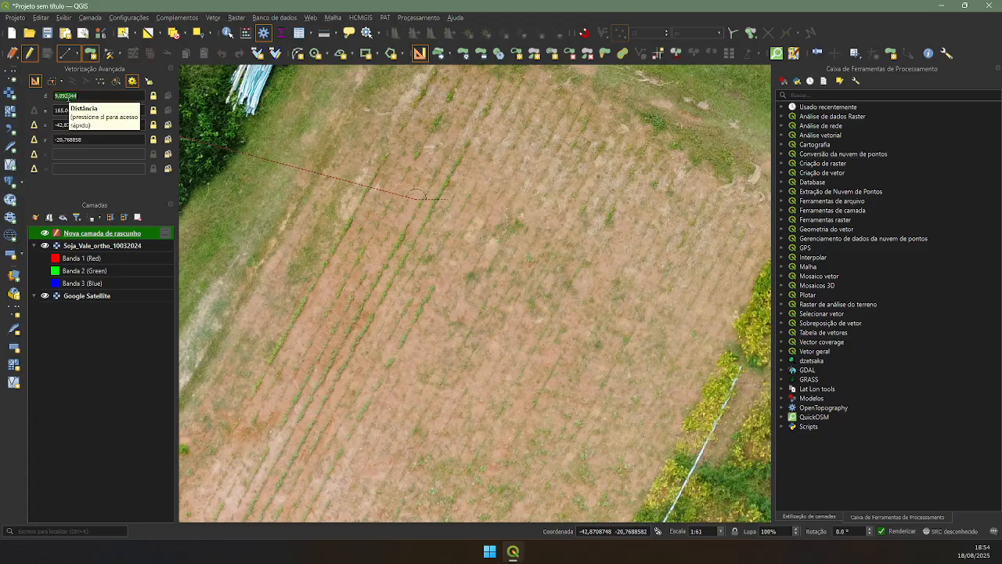
{"action": "type", "text": "5"}
{"action": "key", "text": "Return"}
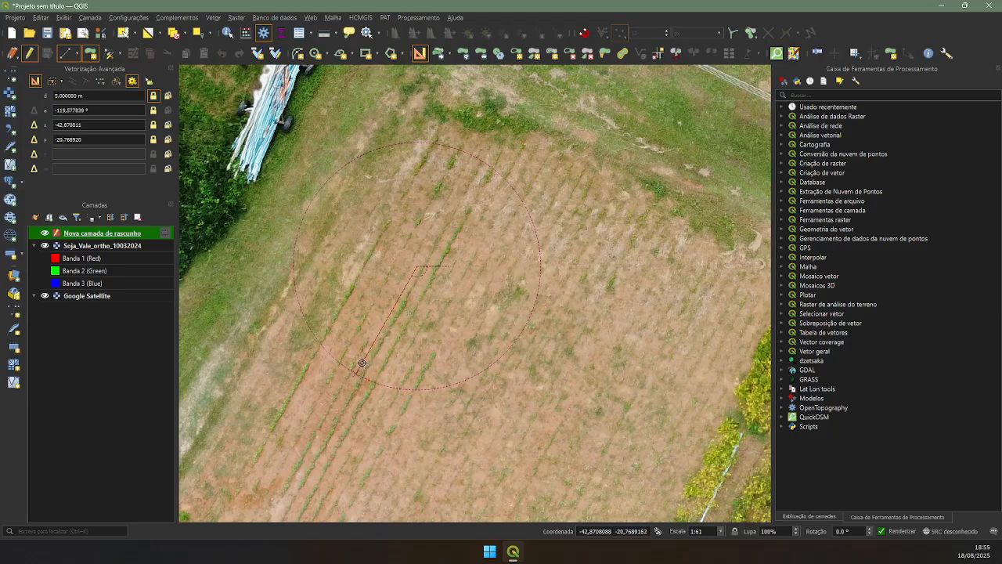
{"action": "left_click", "coordinate": [361, 363]}
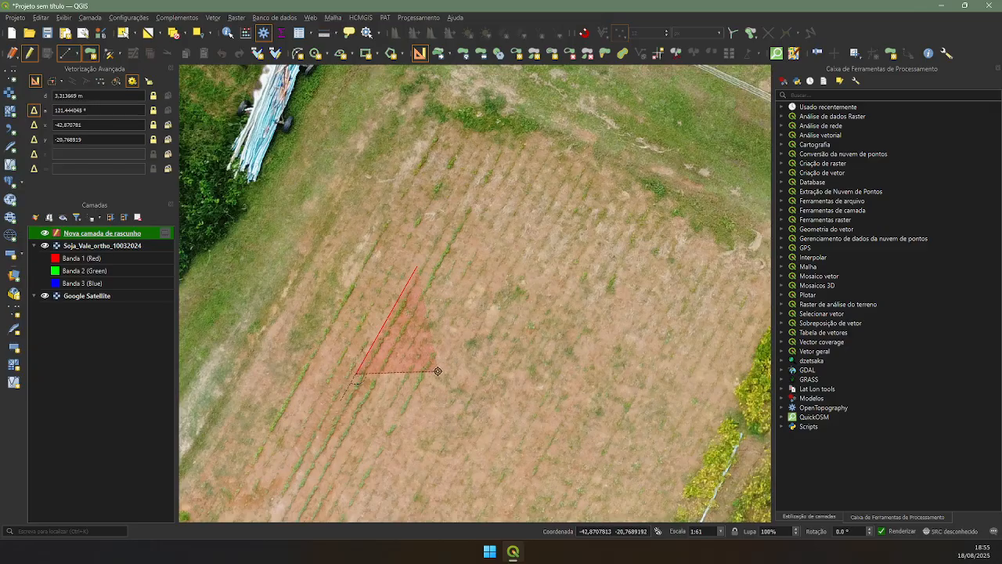
Lock the segment distance at 10 m and place the polygon's third vertex at 90° to the first side, across the crop rows.
{"action": "left_click_drag", "start_coordinate": [435, 366], "coordinate": [429, 291]}
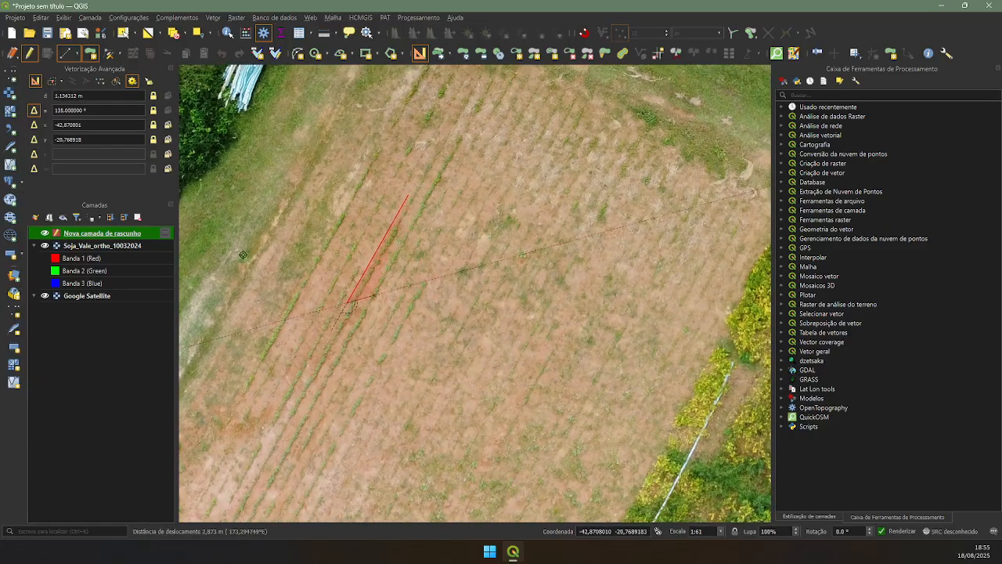
{"action": "left_click", "coordinate": [96, 95]}
{"action": "type", "text": "8"}
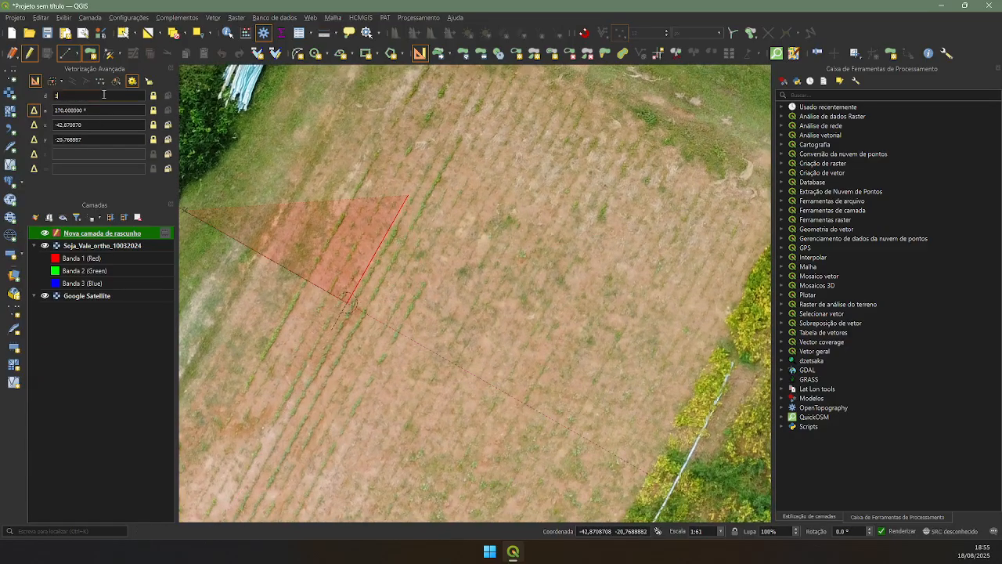
{"action": "type", "text": "0"}
{"action": "key", "text": "Return"}
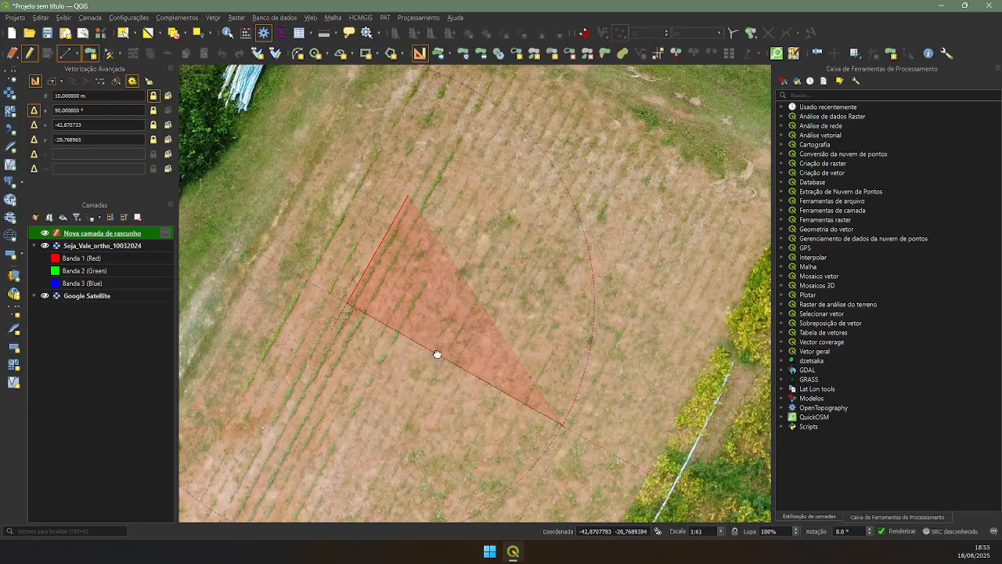
{"action": "left_click_drag", "start_coordinate": [420, 346], "coordinate": [413, 323]}
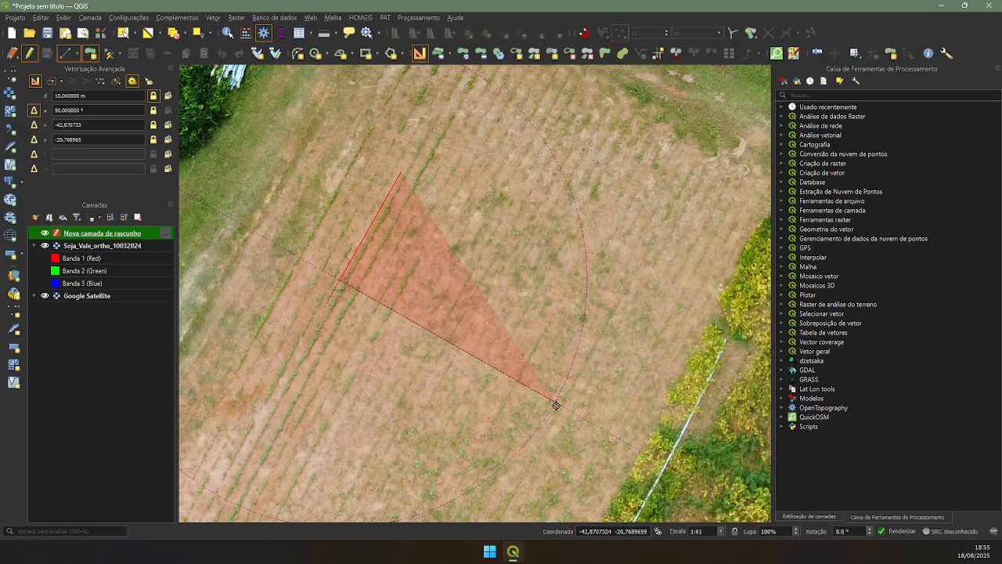
{"action": "left_click", "coordinate": [555, 403]}
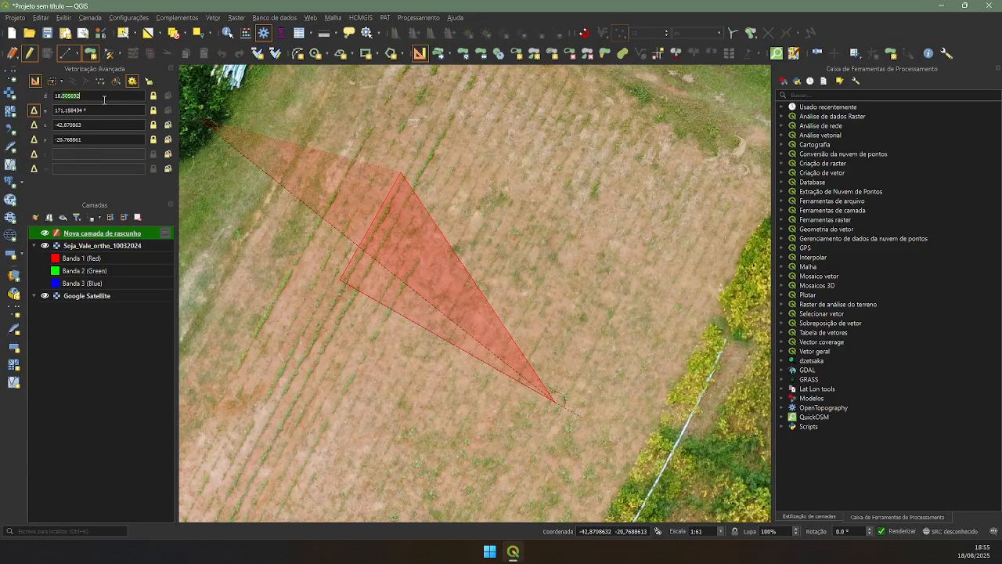
Lock the segment distance at 5 m, place the fourth vertex opposite the first side, and finish the polygon.
{"action": "type", "text": "5"}
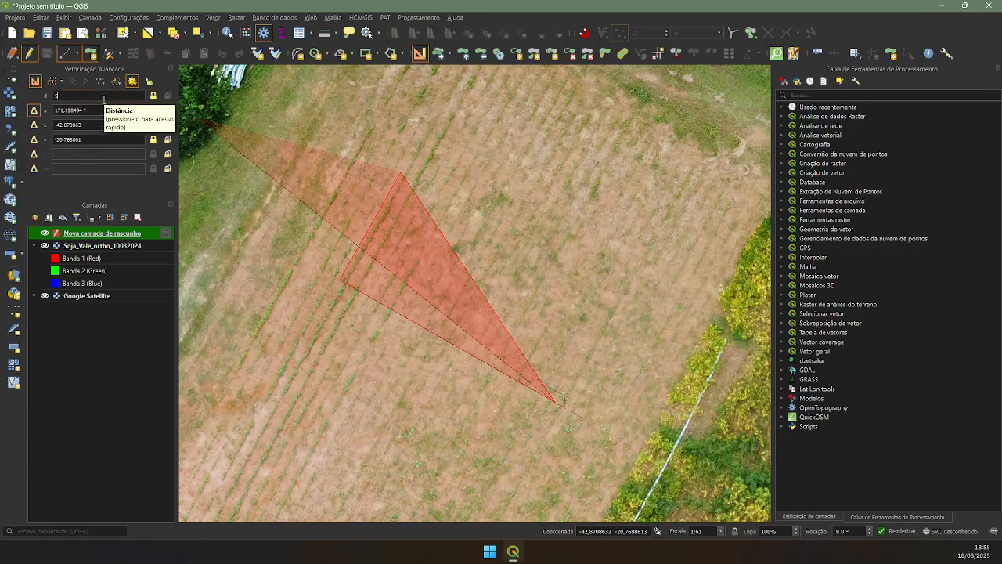
{"action": "key", "text": "Return"}
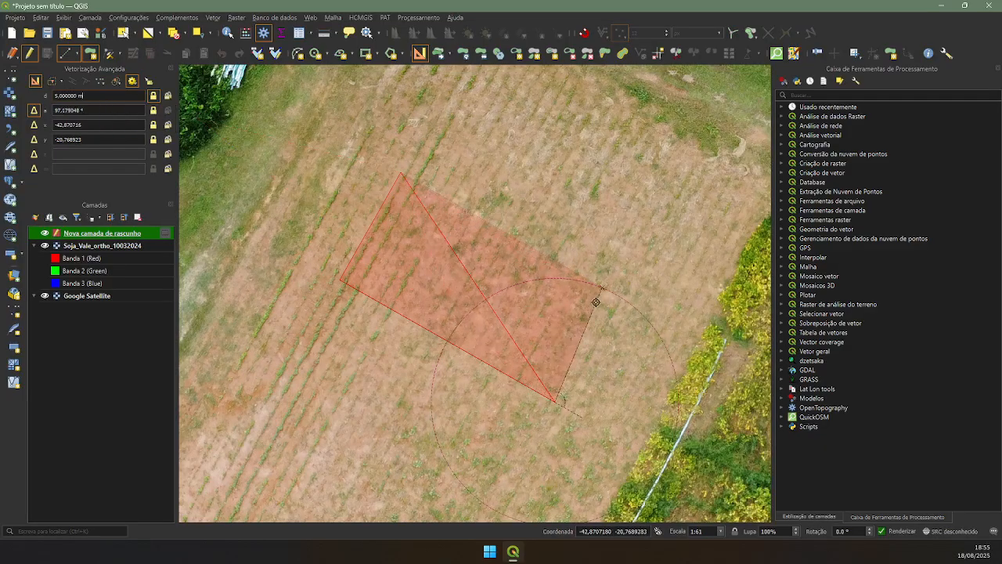
{"action": "left_click", "coordinate": [617, 297]}
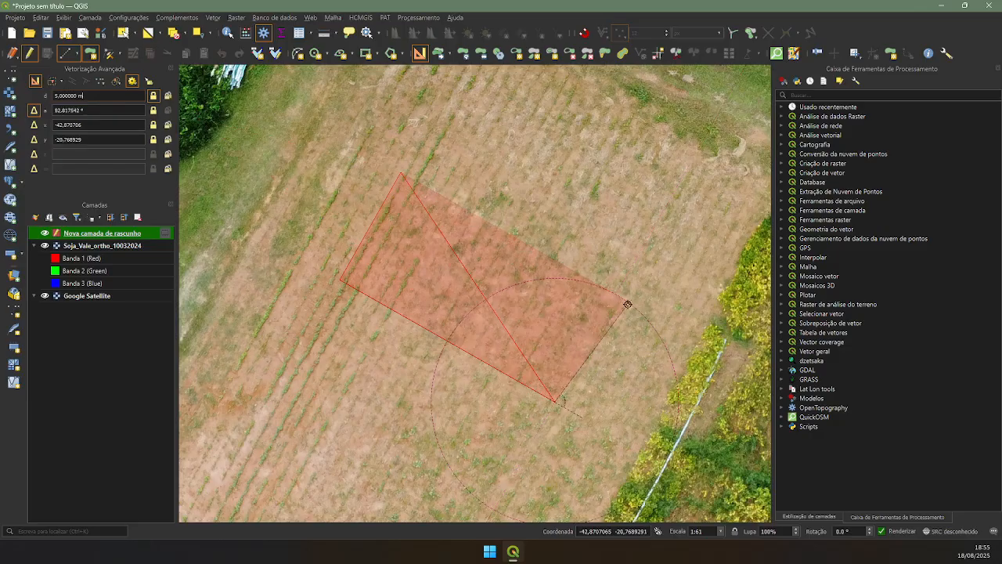
{"action": "right_click", "coordinate": [619, 296]}
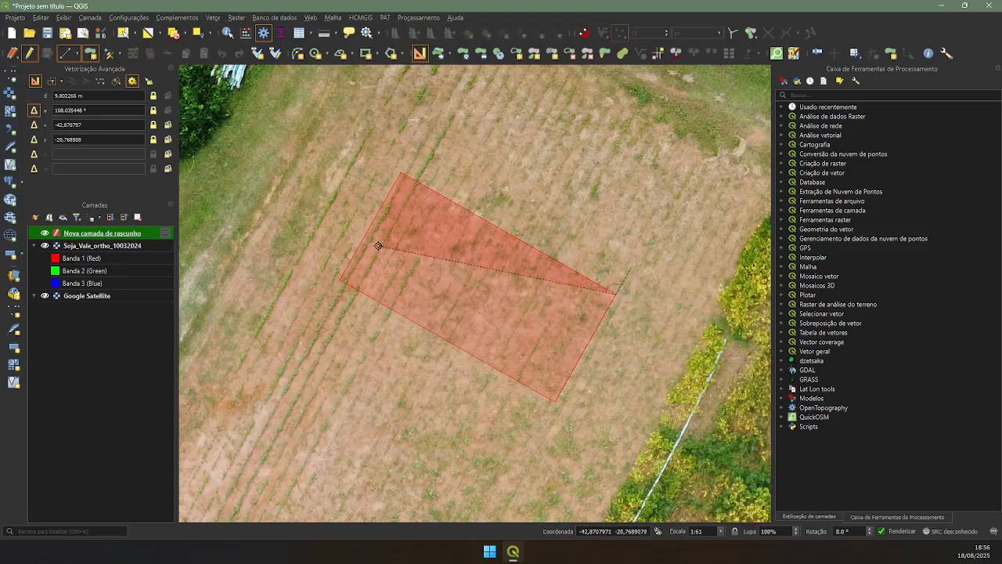
{"action": "right_click", "coordinate": [586, 186]}
{"action": "scroll", "coordinate": [571, 208], "scroll_direction": "down", "scroll_amount": 1}
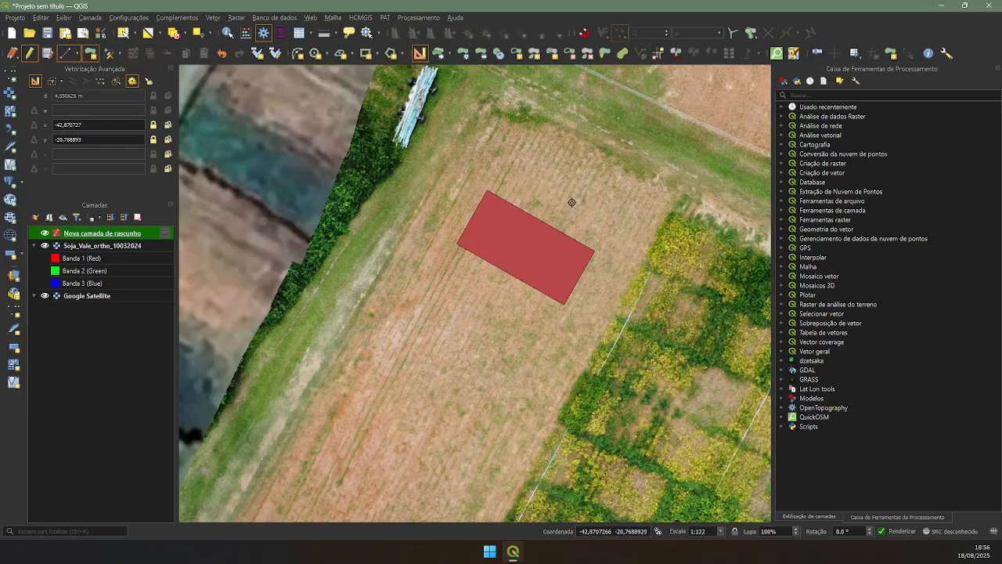
{"action": "left_click_drag", "start_coordinate": [598, 253], "coordinate": [547, 187]}
{"action": "left_click_drag", "start_coordinate": [622, 132], "coordinate": [562, 192]}
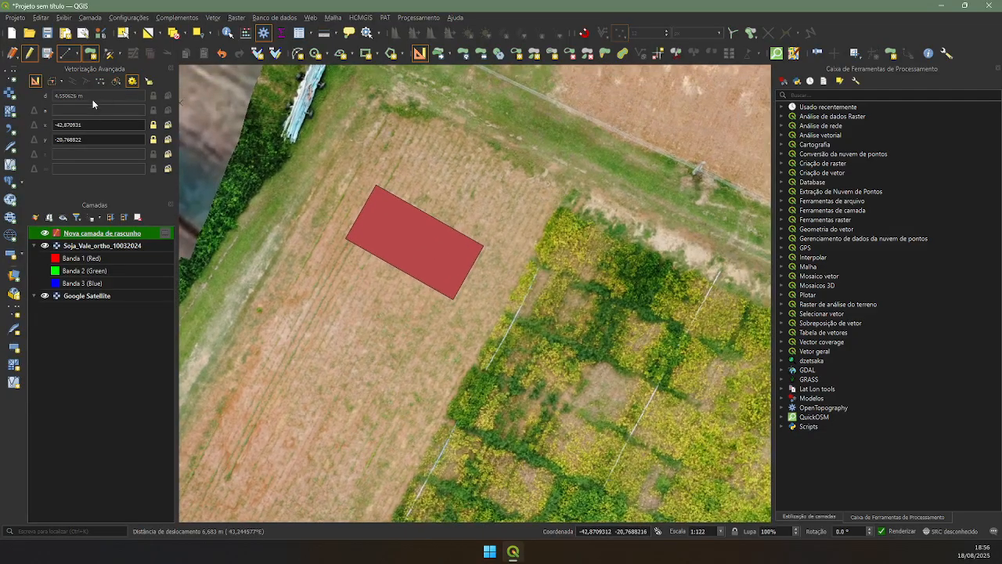
{"action": "left_click_drag", "start_coordinate": [387, 273], "coordinate": [451, 227]}
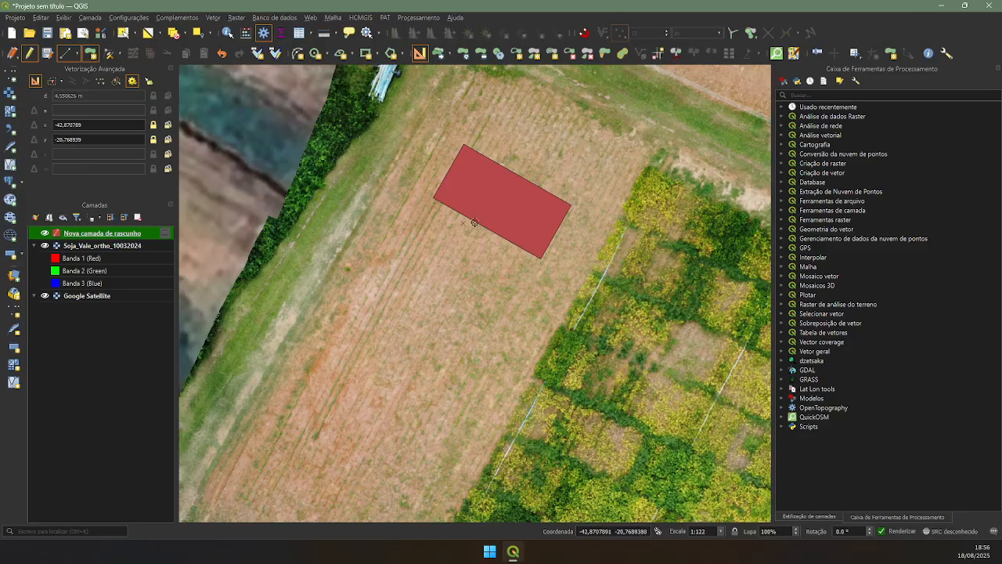
{"action": "left_click_drag", "start_coordinate": [516, 242], "coordinate": [501, 276]}
{"action": "scroll", "coordinate": [493, 269], "scroll_direction": "up", "scroll_amount": 1}
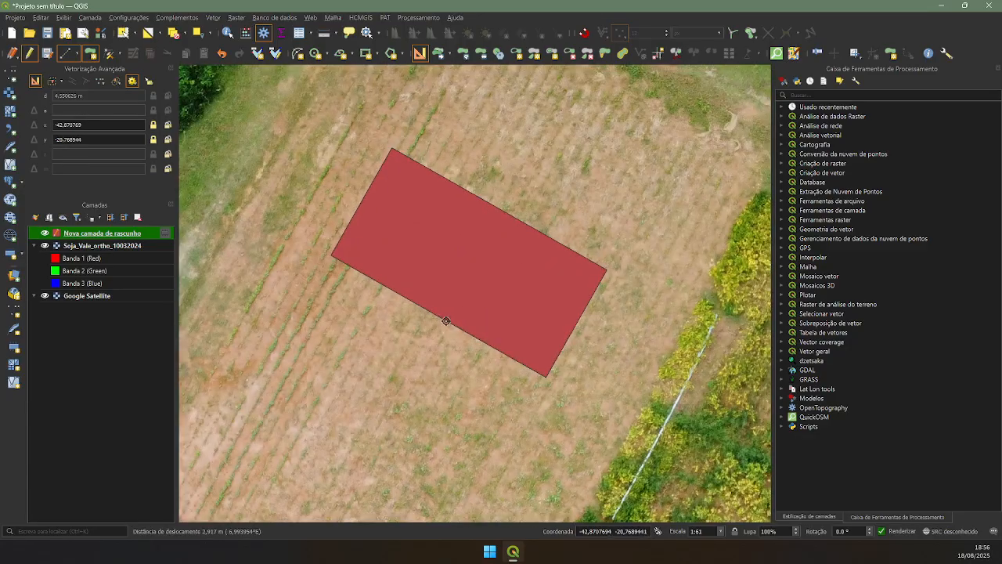
{"action": "left_click_drag", "start_coordinate": [448, 320], "coordinate": [470, 287]}
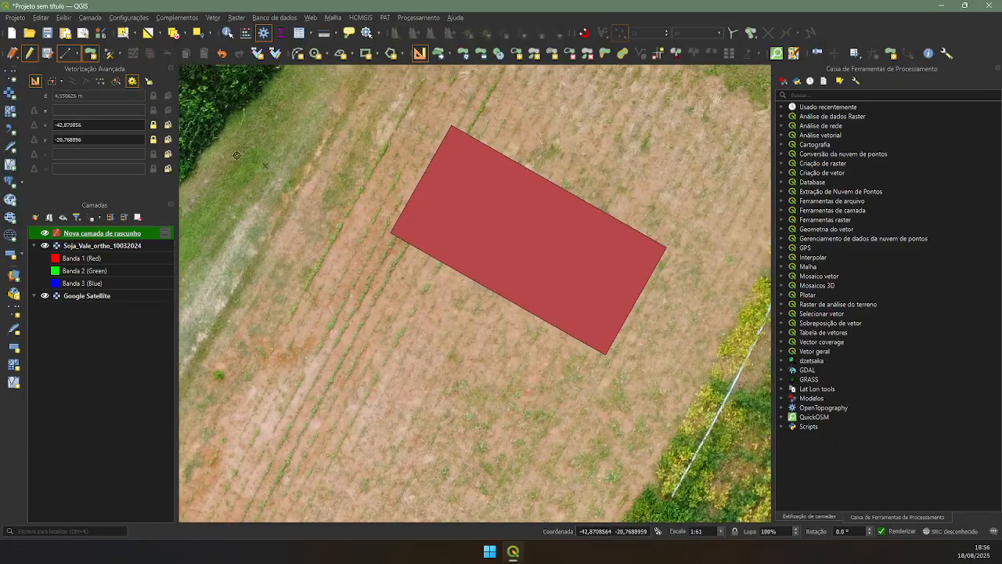
Switch the digitizing mode to Digitalizar Feição and choose the Retângulo a partir de 3 pontos (distância) shape.
{"action": "left_click", "coordinate": [77, 55]}
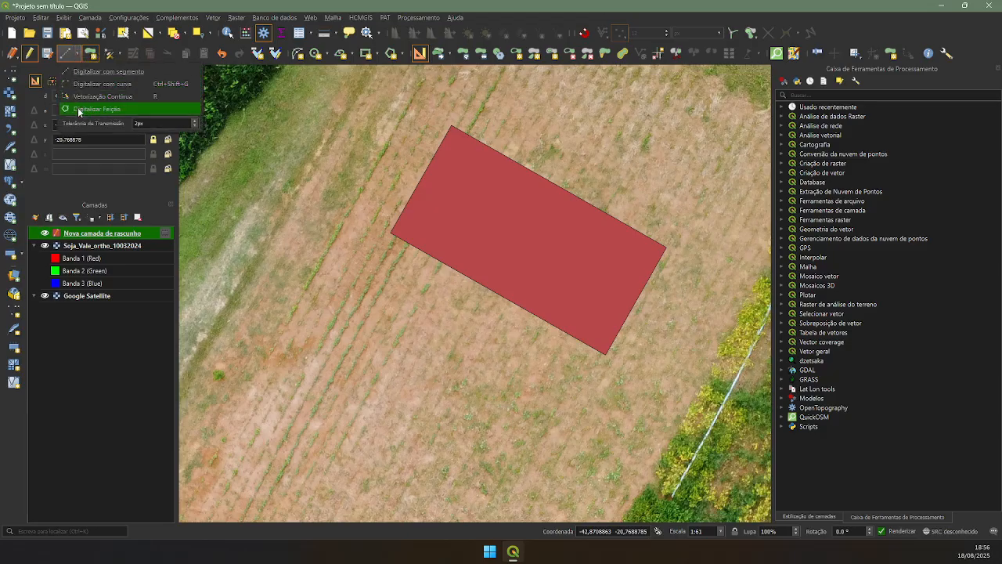
{"action": "left_click", "coordinate": [77, 108]}
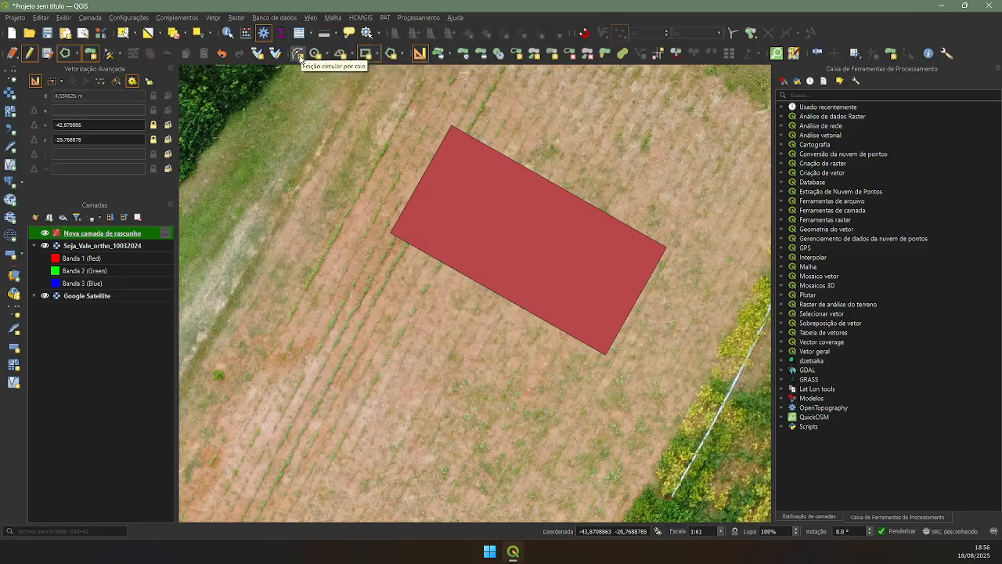
{"action": "left_click", "coordinate": [377, 54]}
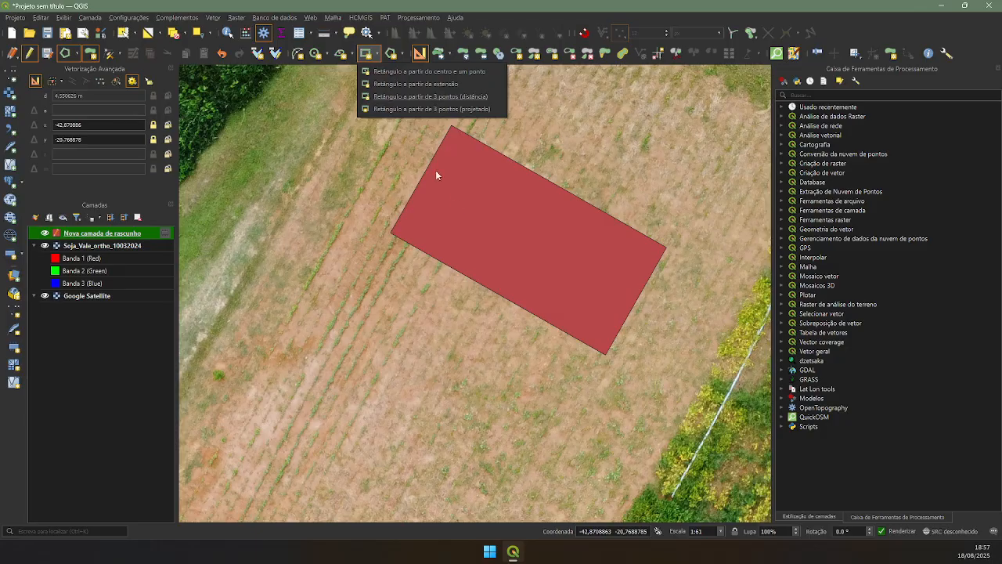
{"action": "left_click", "coordinate": [393, 97]}
Start a rectangle in the field below the finished polygon with a vertical first side locked at 5 m.
{"action": "left_click_drag", "start_coordinate": [340, 340], "coordinate": [450, 182]}
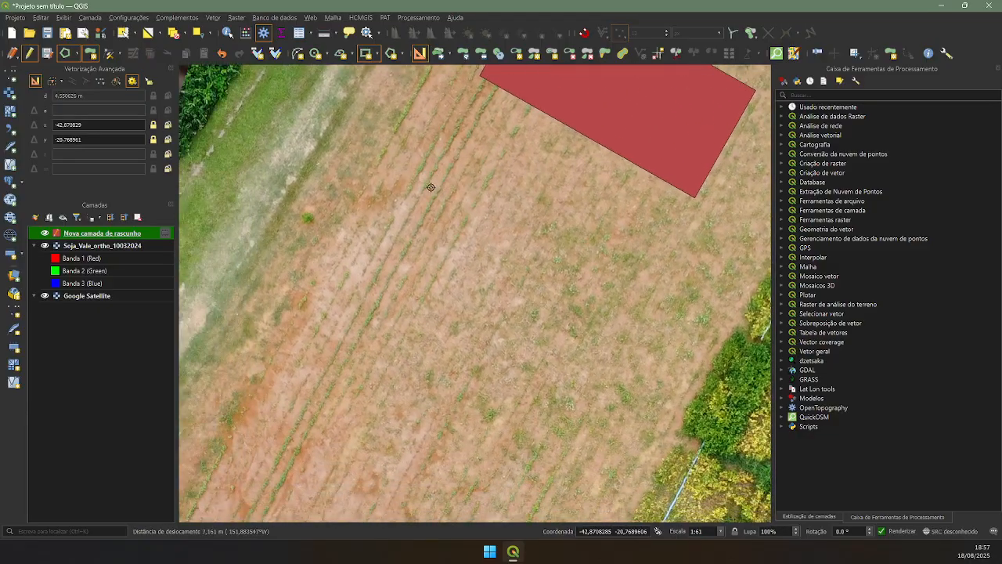
{"action": "left_click", "coordinate": [336, 415]}
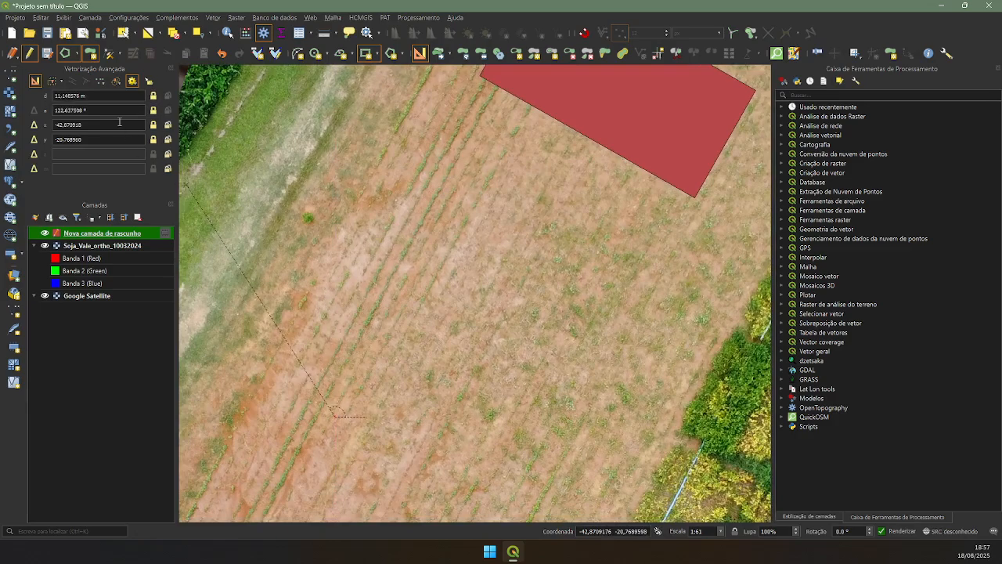
{"action": "left_click", "coordinate": [109, 100]}
{"action": "type", "text": "5"}
{"action": "key", "text": "Return"}
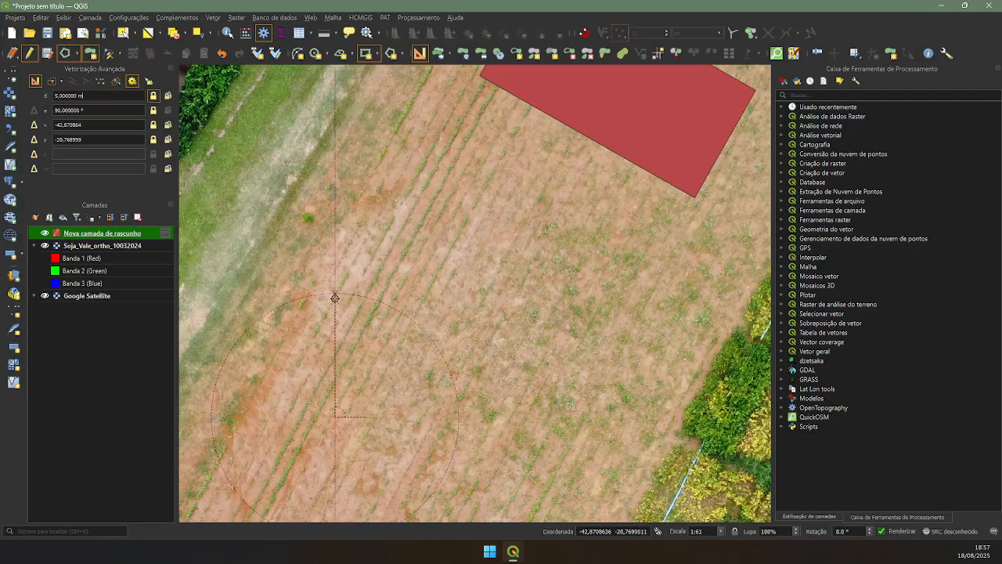
{"action": "left_click", "coordinate": [336, 293]}
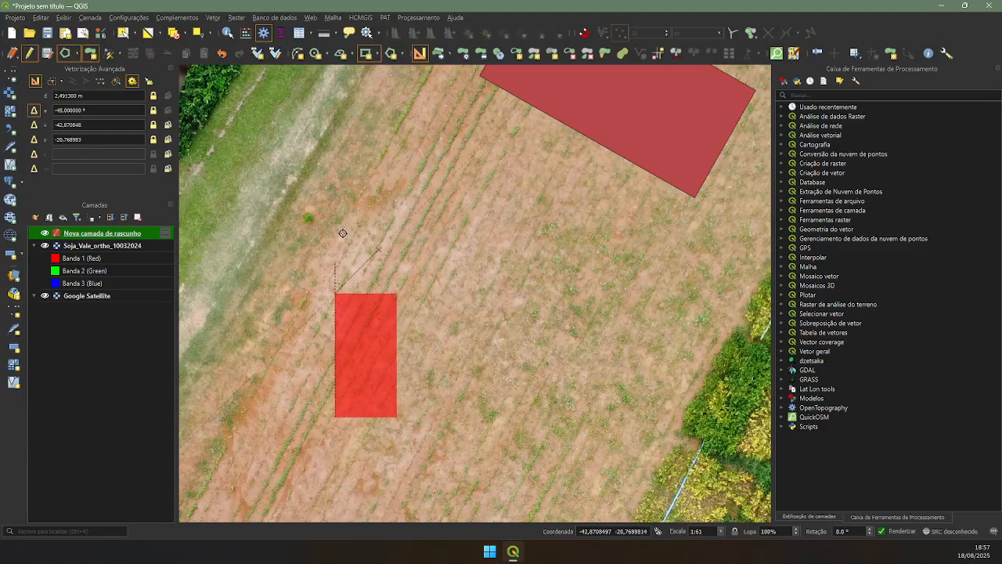
Lock the rectangle's second side at 10 m, extend it horizontally away from the grass strip, and finish the rectangle.
{"action": "double_click", "coordinate": [96, 99]}
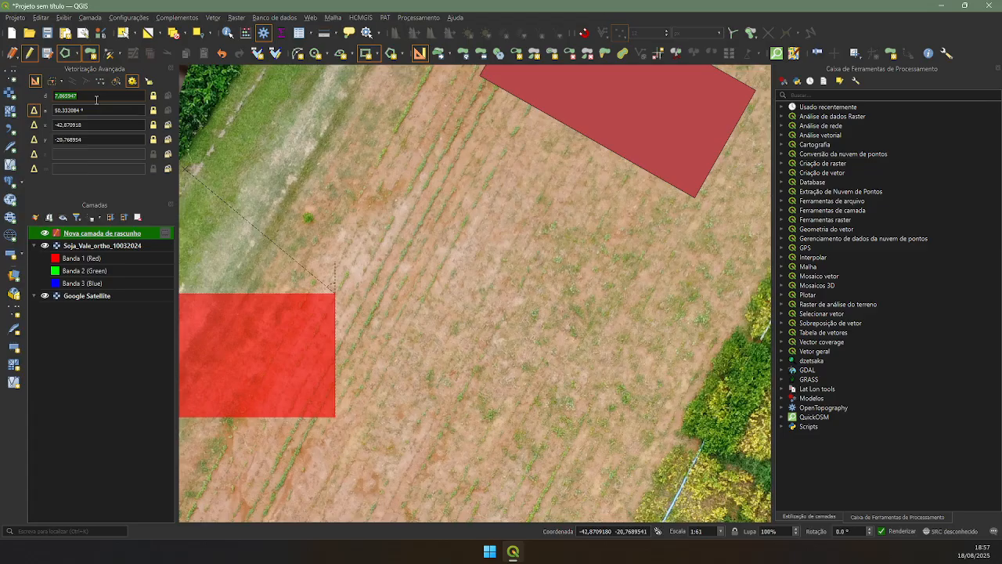
{"action": "type", "text": "10"}
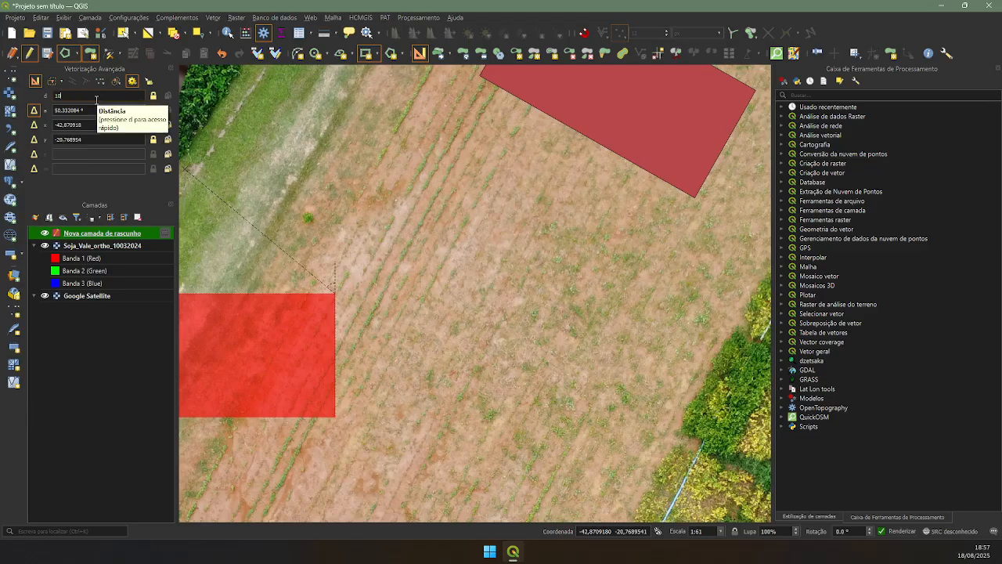
{"action": "key", "text": "Return"}
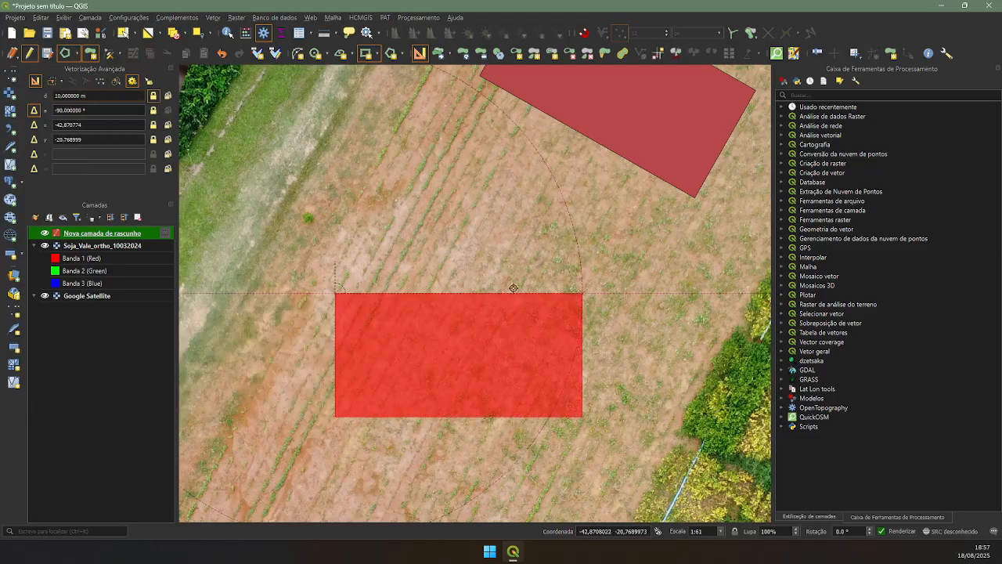
{"action": "left_click", "coordinate": [586, 296]}
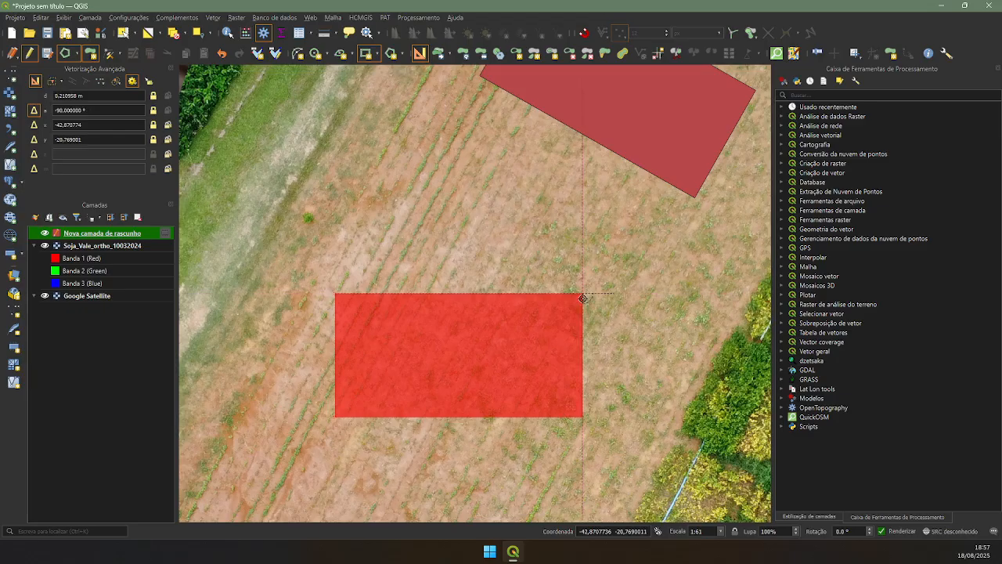
{"action": "left_click", "coordinate": [583, 298]}
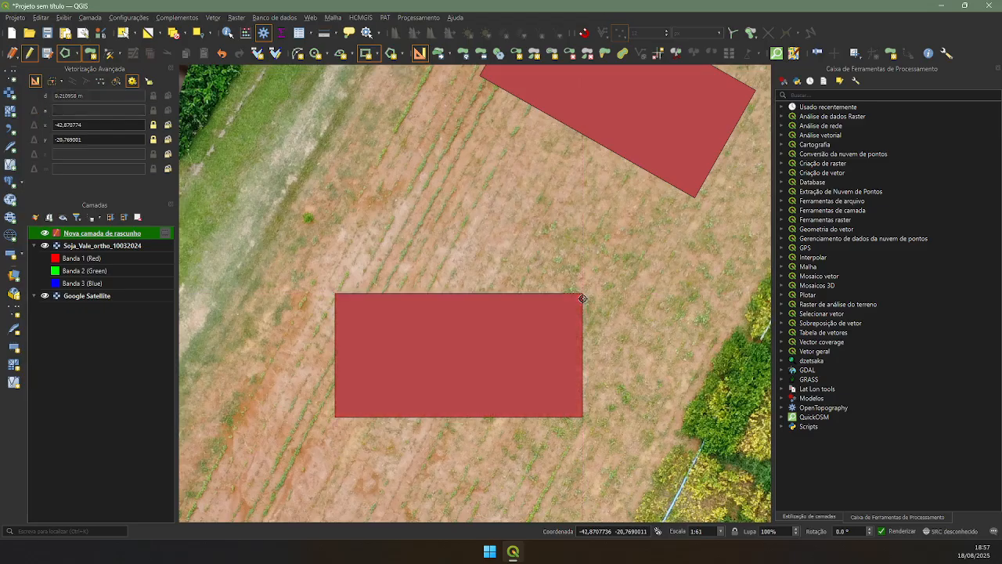
Draw another axis-aligned rectangle freehand just below the 5 by 10 m one, about 9.8 m wide.
{"action": "scroll", "coordinate": [583, 298], "scroll_direction": "down", "scroll_amount": 1}
{"action": "left_click_drag", "start_coordinate": [587, 341], "coordinate": [559, 318]}
{"action": "scroll", "coordinate": [562, 329], "scroll_direction": "up", "scroll_amount": 1}
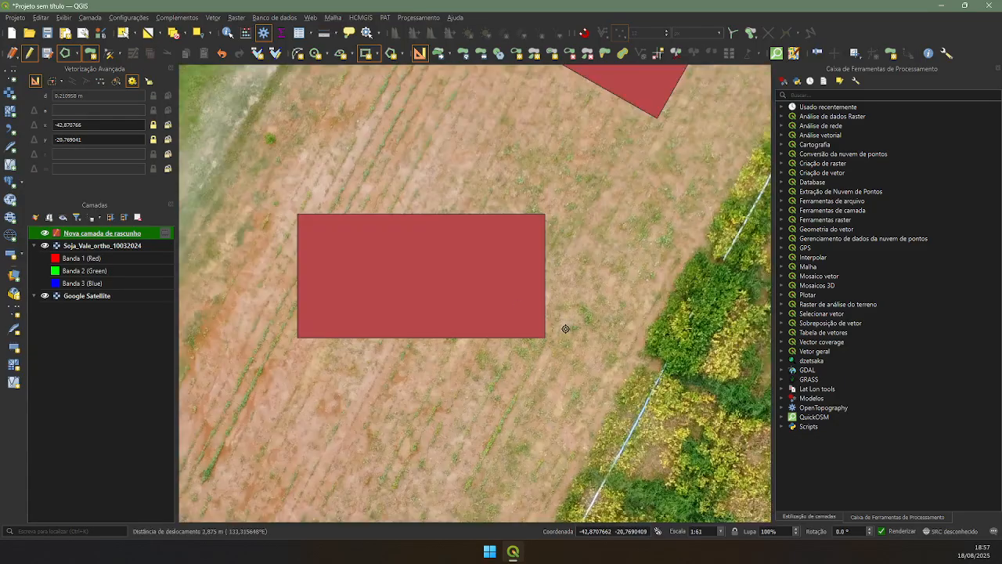
{"action": "left_click_drag", "start_coordinate": [384, 332], "coordinate": [443, 216]}
{"action": "left_click", "coordinate": [358, 251]}
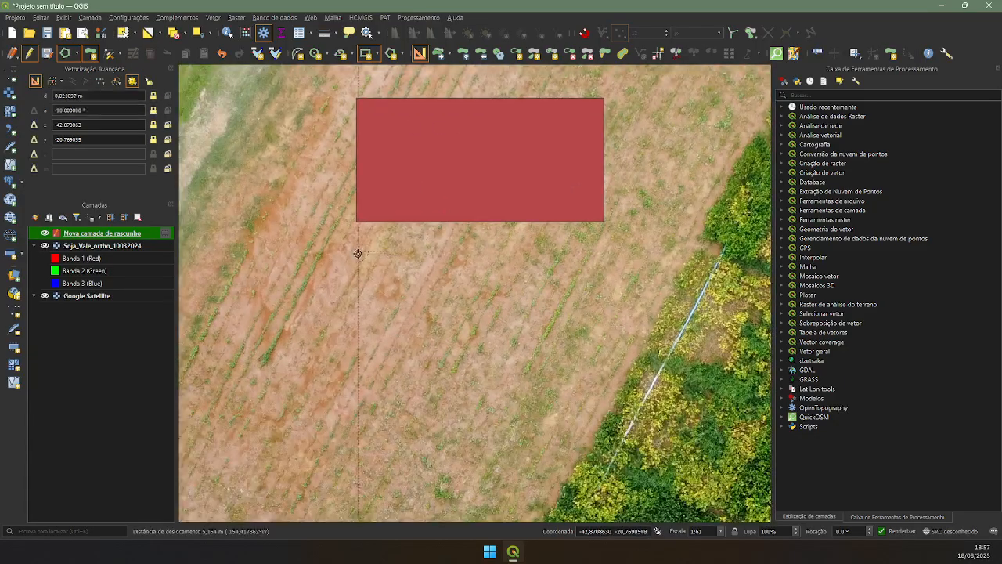
{"action": "left_click", "coordinate": [358, 379]}
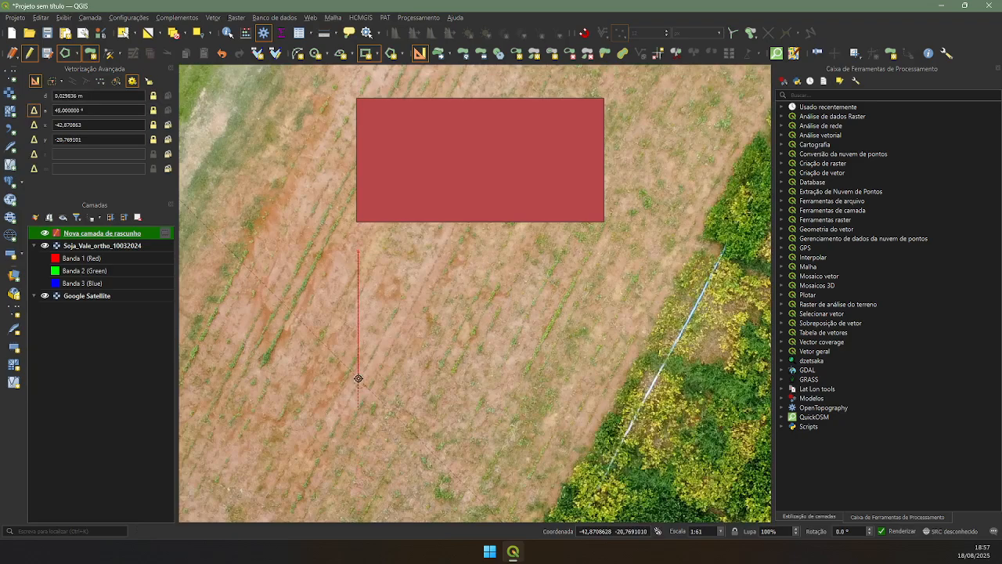
{"action": "left_click", "coordinate": [601, 396]}
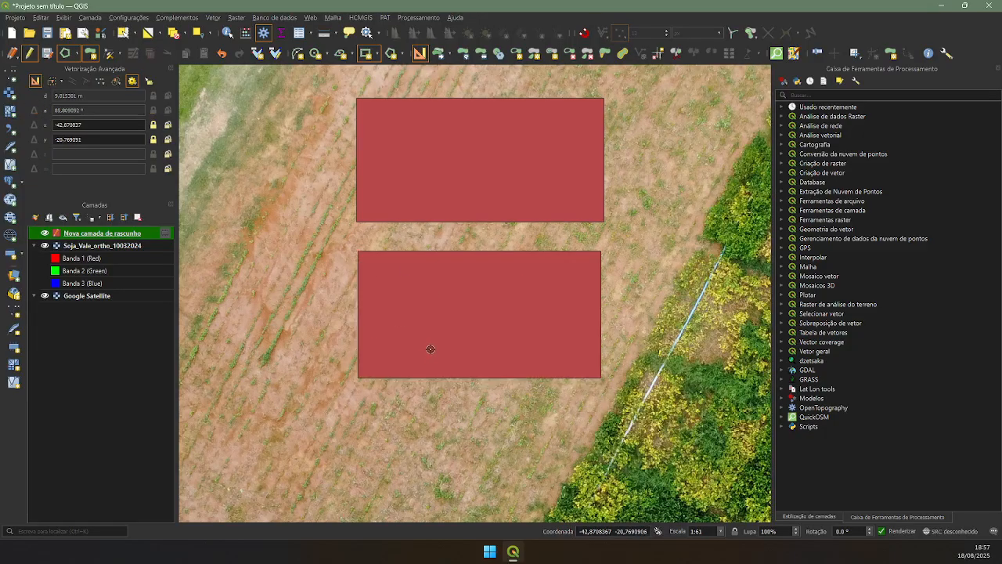
Draw a circle with a 5 m radius centred on the grass strip beside the two horizontal rectangles.
{"action": "scroll", "coordinate": [431, 349], "scroll_direction": "down", "scroll_amount": 1}
{"action": "left_click_drag", "start_coordinate": [389, 241], "coordinate": [465, 229]}
{"action": "scroll", "coordinate": [465, 229], "scroll_direction": "up", "scroll_amount": 1}
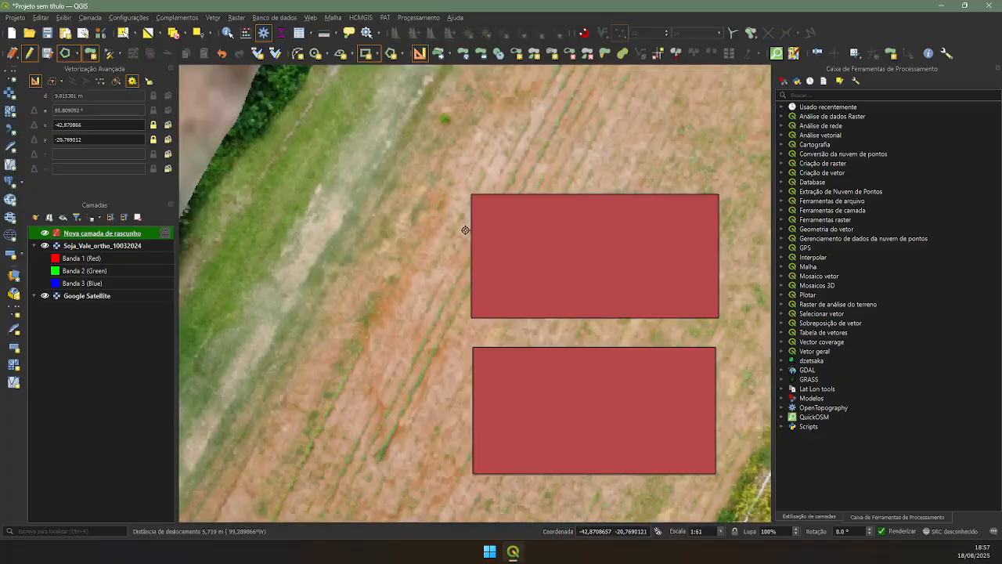
{"action": "left_click", "coordinate": [314, 53]}
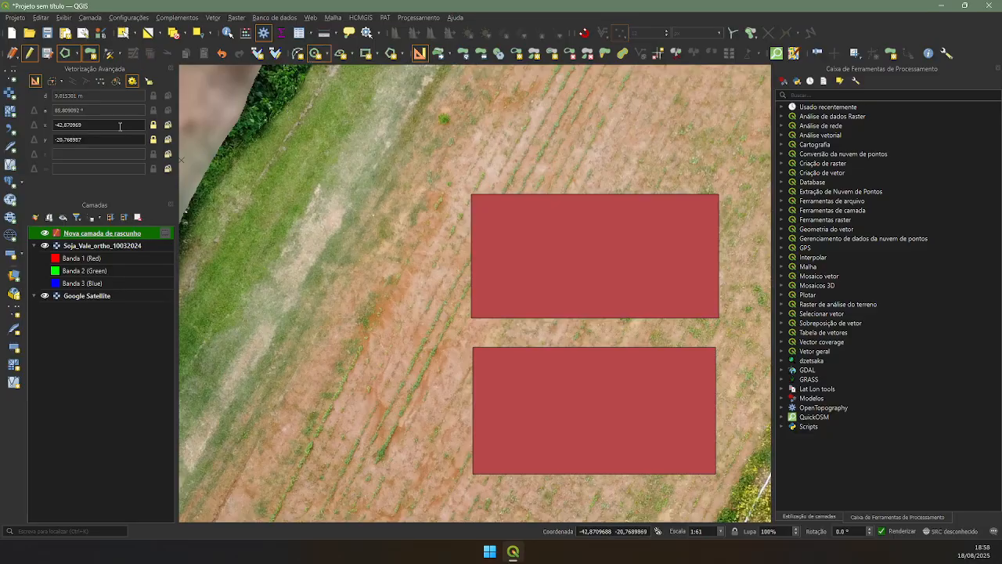
{"action": "left_click", "coordinate": [271, 209]}
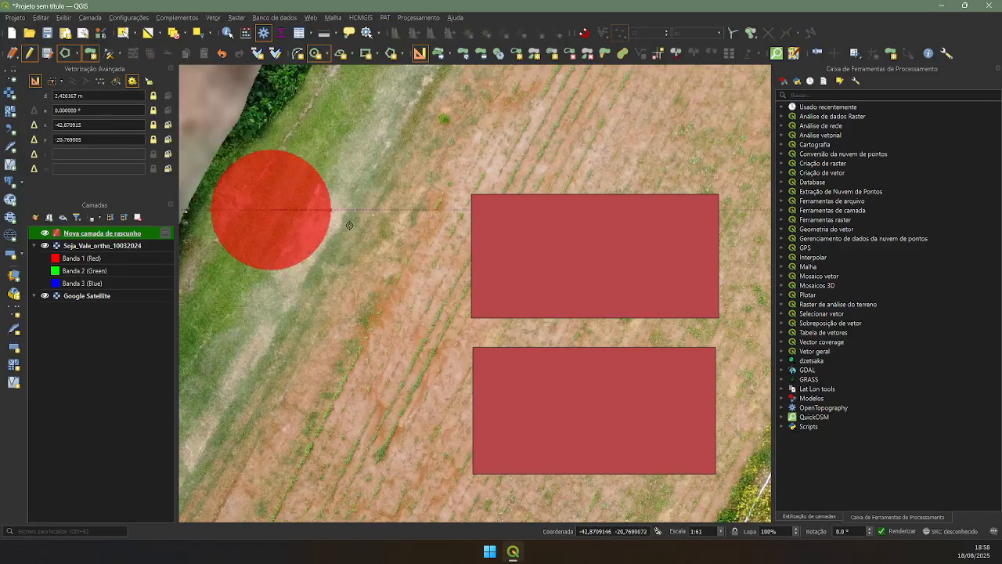
{"action": "double_click", "coordinate": [107, 93]}
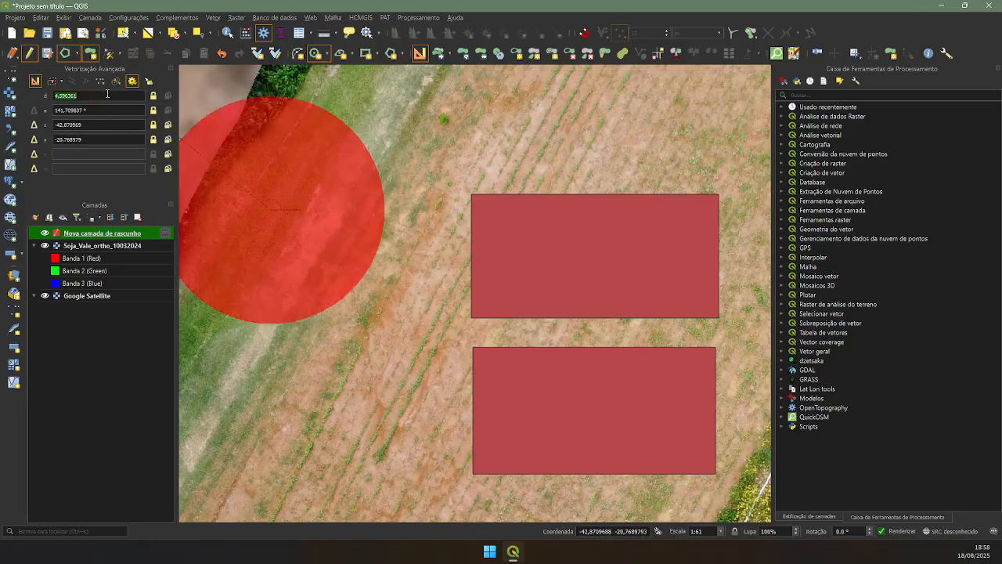
{"action": "type", "text": "5"}
{"action": "key", "text": "Return"}
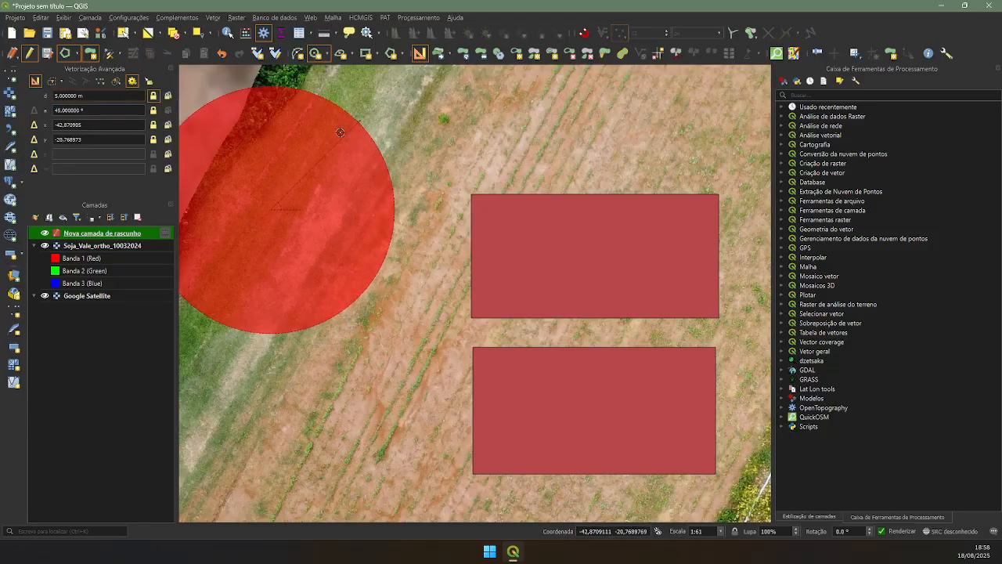
{"action": "left_click", "coordinate": [416, 209]}
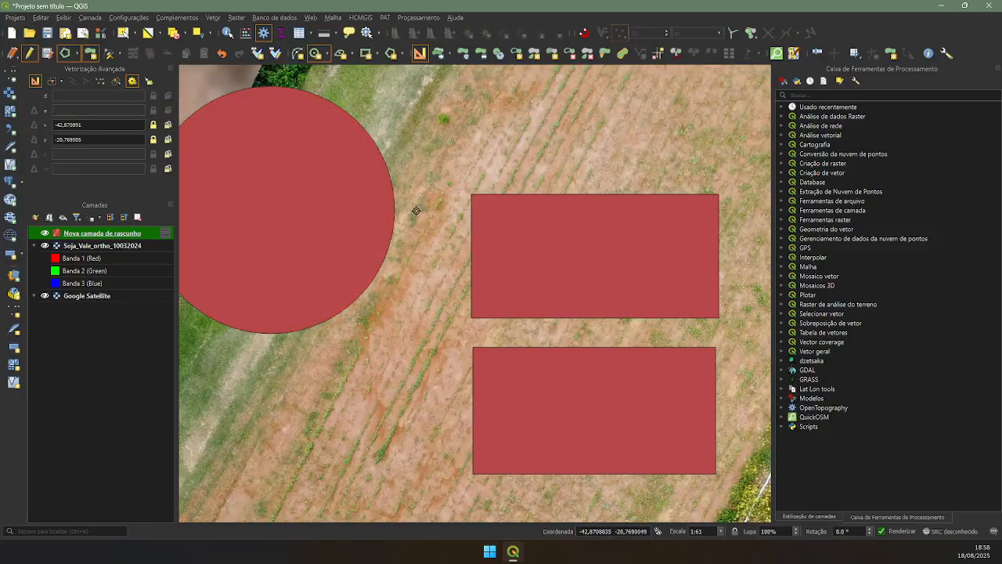
Examine the finished shapes and the neighbouring soybean plots on the orthophoto.
{"action": "scroll", "coordinate": [407, 229], "scroll_direction": "down", "scroll_amount": 1}
{"action": "left_click_drag", "start_coordinate": [408, 277], "coordinate": [335, 277]}
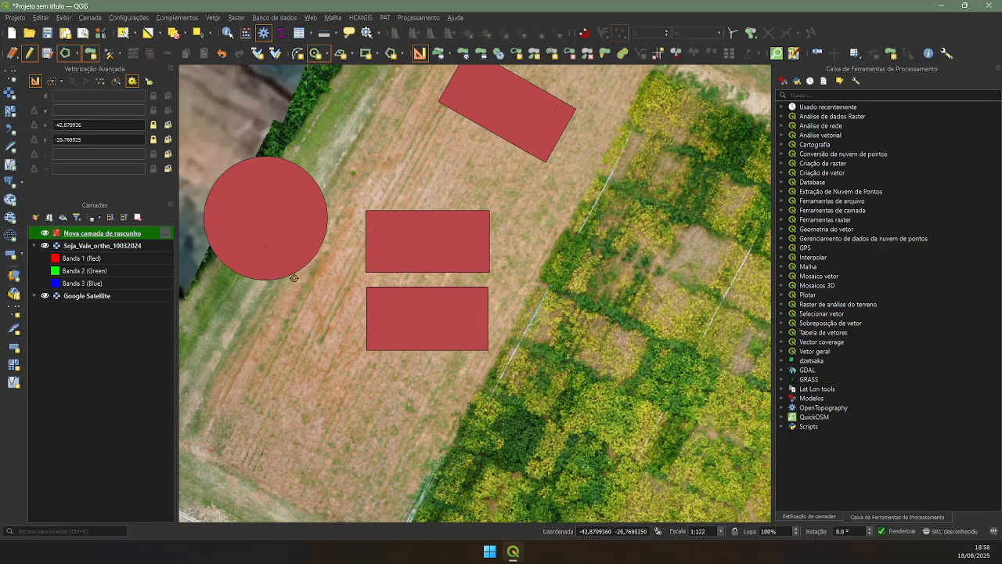
{"action": "scroll", "coordinate": [376, 361], "scroll_direction": "up", "scroll_amount": 1}
{"action": "left_click_drag", "start_coordinate": [509, 307], "coordinate": [467, 310]}
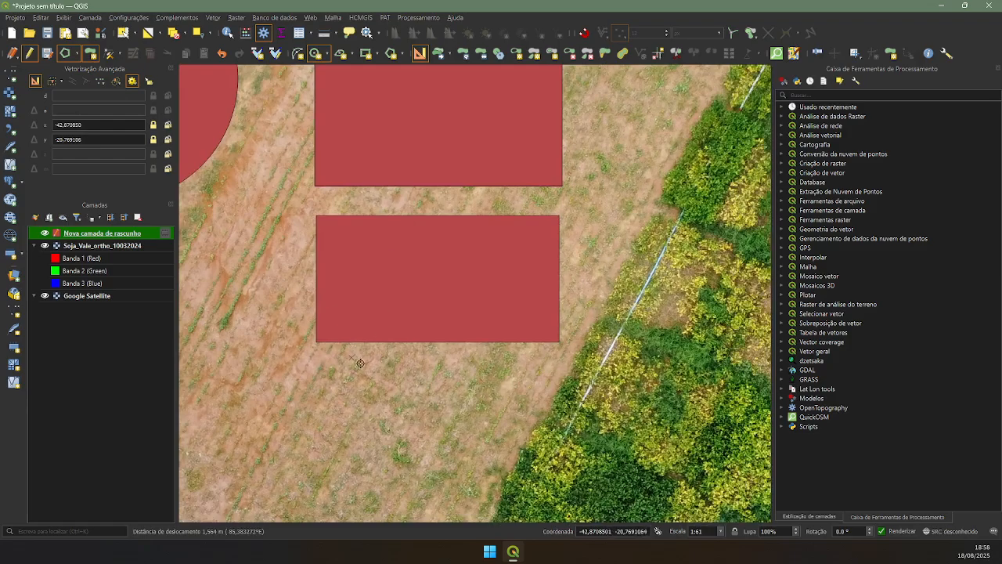
{"action": "scroll", "coordinate": [445, 352], "scroll_direction": "down", "scroll_amount": 2}
{"action": "left_click_drag", "start_coordinate": [582, 292], "coordinate": [514, 308]}
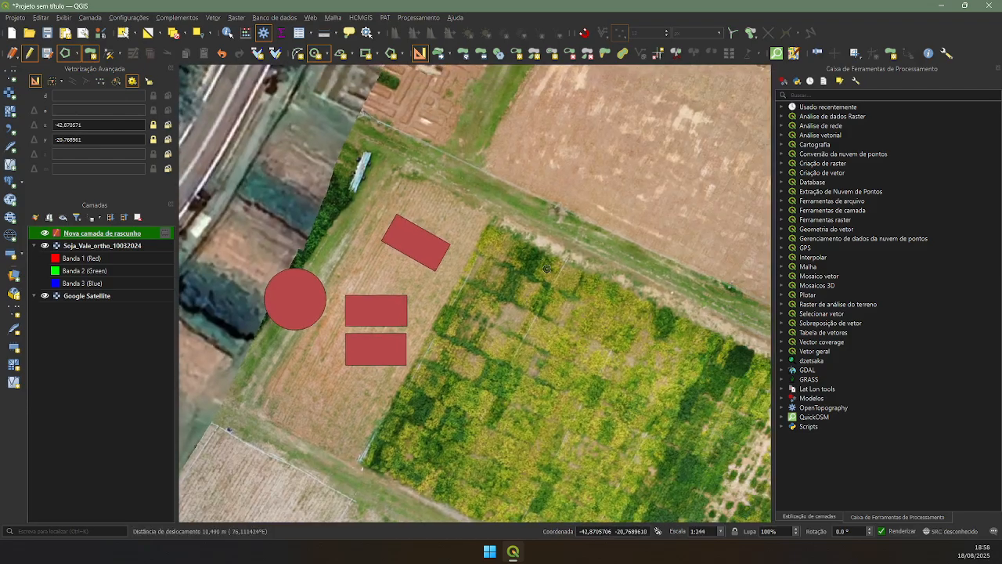
{"action": "scroll", "coordinate": [546, 268], "scroll_direction": "up", "scroll_amount": 2}
{"action": "scroll", "coordinate": [421, 236], "scroll_direction": "down", "scroll_amount": 1}
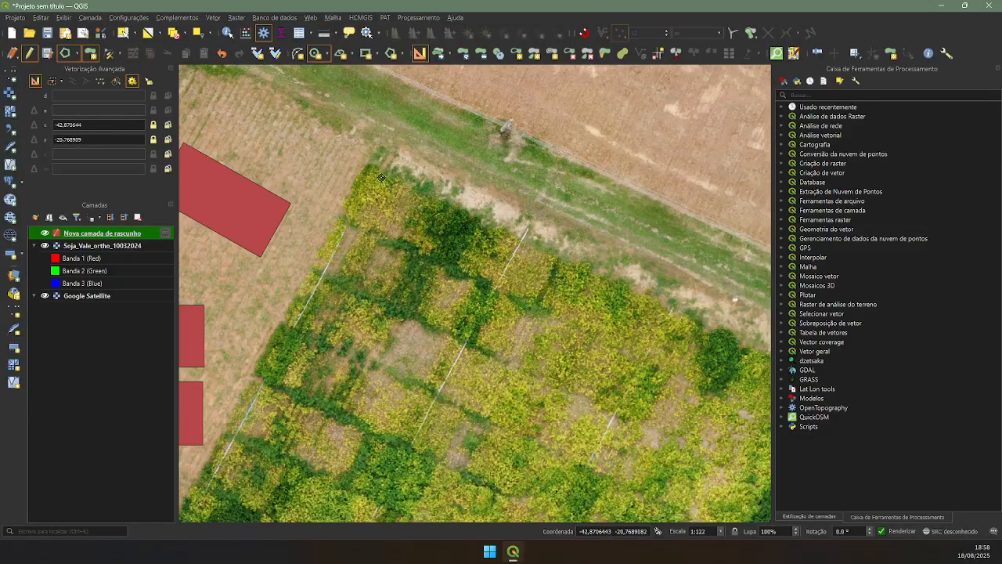
{"action": "left_click_drag", "start_coordinate": [456, 211], "coordinate": [531, 249]}
{"action": "left_click_drag", "start_coordinate": [315, 268], "coordinate": [445, 222]}
{"action": "scroll", "coordinate": [337, 318], "scroll_direction": "up", "scroll_amount": 1}
{"action": "left_click_drag", "start_coordinate": [347, 322], "coordinate": [367, 313]}
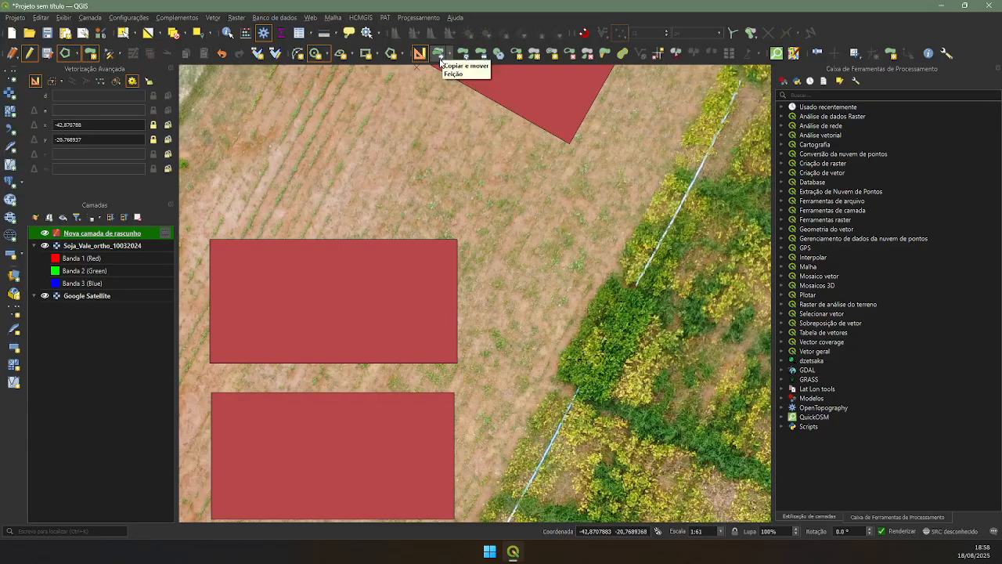
Switch the feature moving tool to Copiar e mover Feição(ões).
{"action": "left_click", "coordinate": [450, 56]}
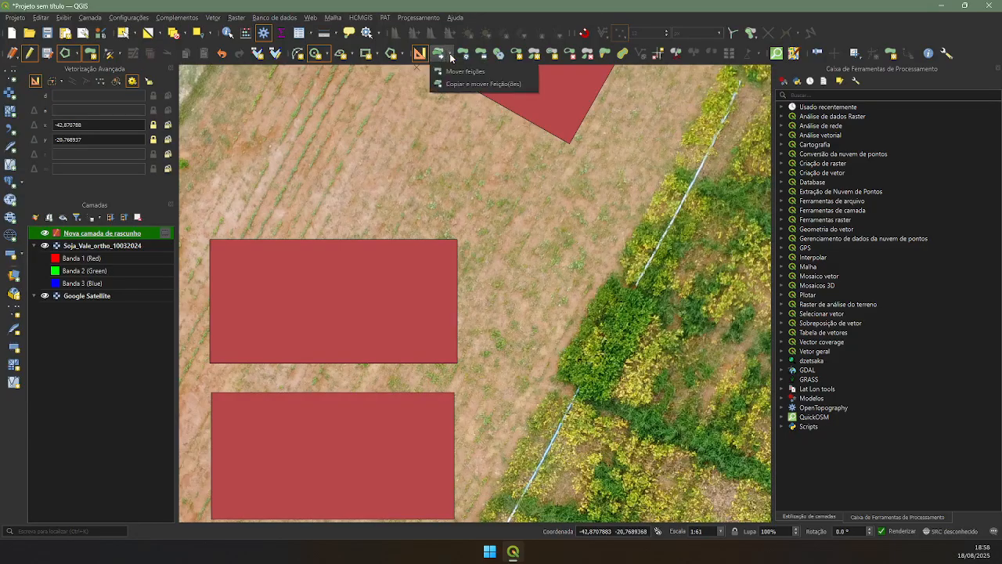
{"action": "left_click", "coordinate": [481, 85]}
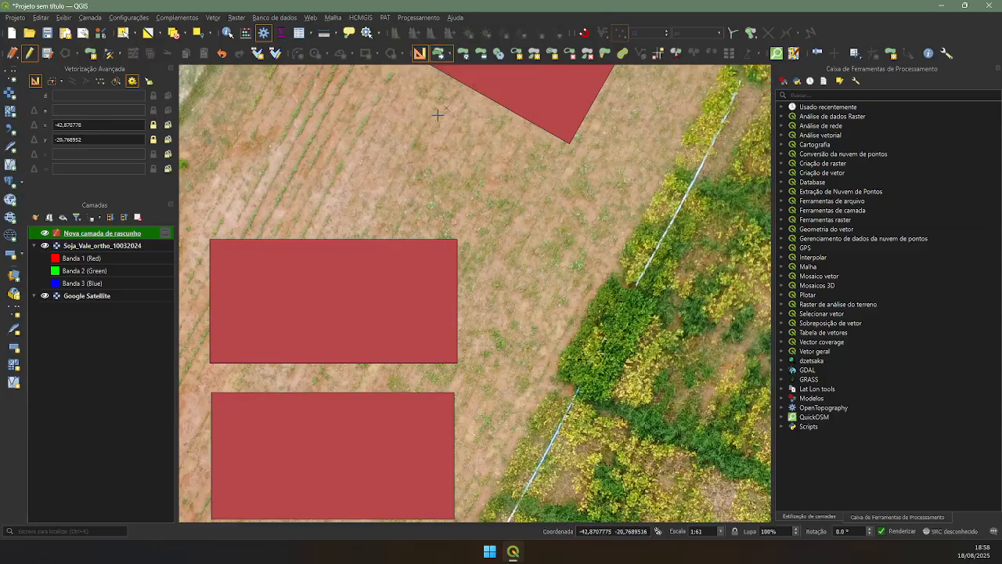
{"action": "scroll", "coordinate": [410, 138], "scroll_direction": "down", "scroll_amount": 1}
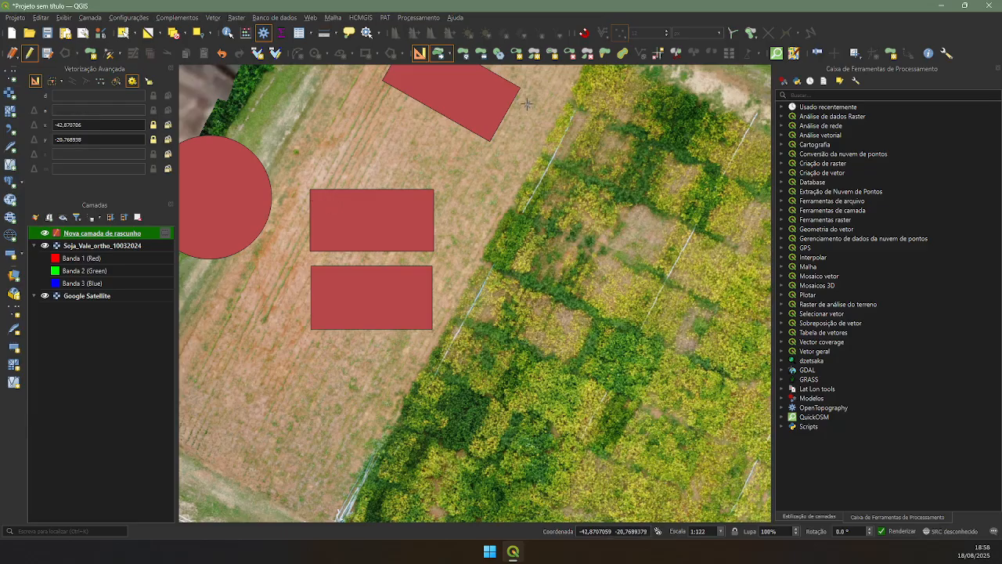
{"action": "scroll", "coordinate": [576, 210], "scroll_direction": "down", "scroll_amount": 1}
{"action": "left_click_drag", "start_coordinate": [577, 213], "coordinate": [526, 236]}
{"action": "scroll", "coordinate": [526, 237], "scroll_direction": "up", "scroll_amount": 1}
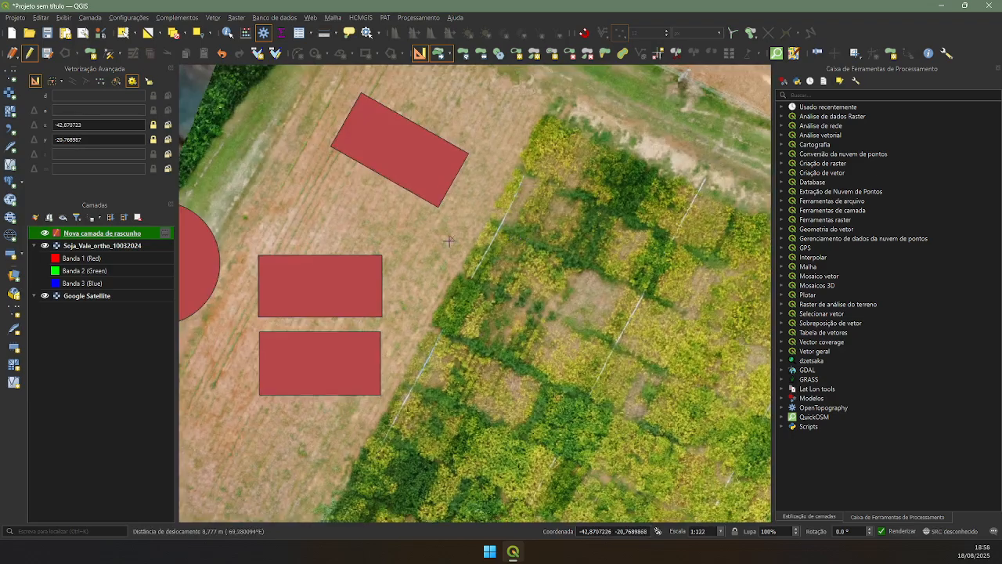
{"action": "left_click_drag", "start_coordinate": [411, 225], "coordinate": [427, 260]}
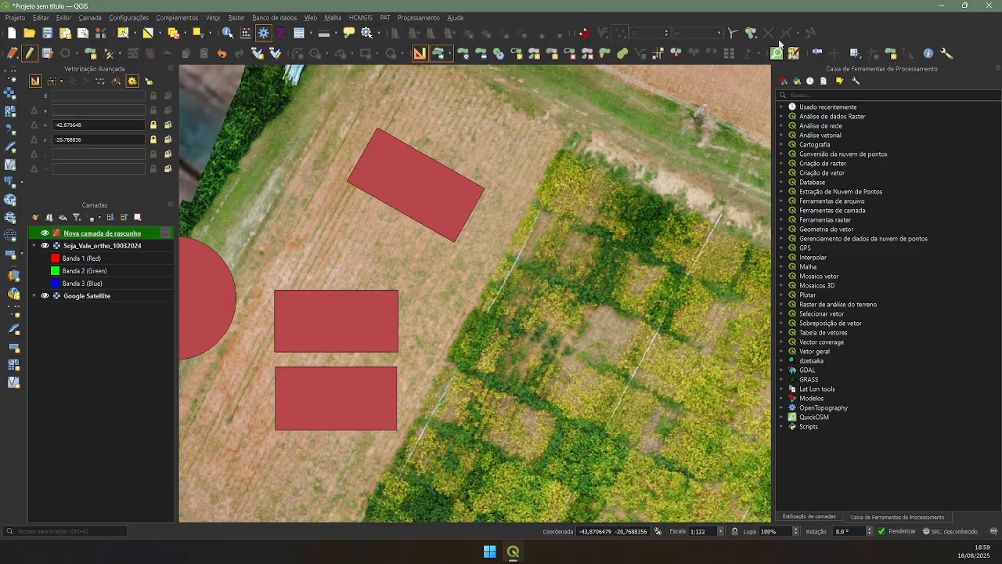
Enable snapping and check how the cursor snaps to the corners of the 5 by 10 m rectangle.
{"action": "right_click", "coordinate": [864, 18]}
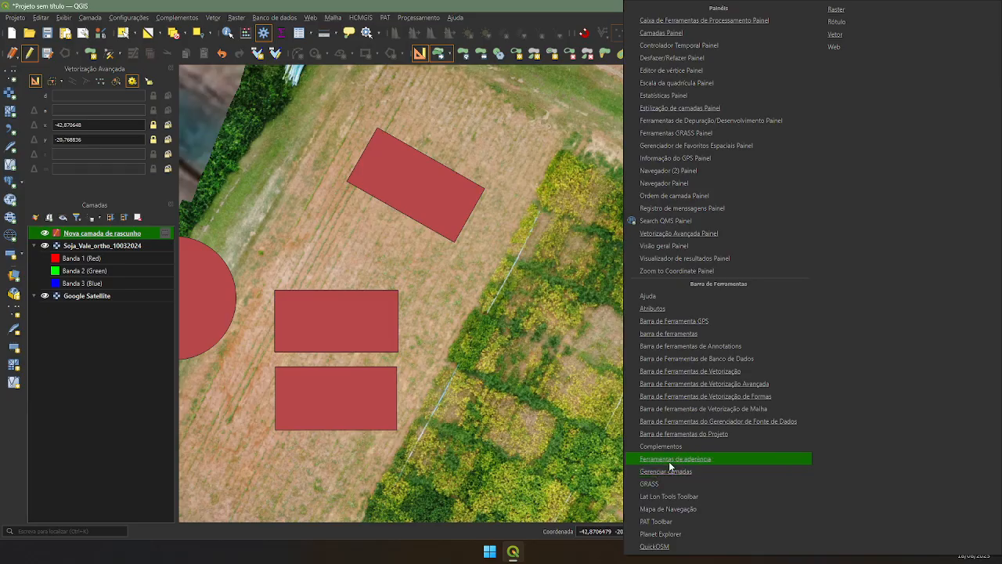
{"action": "left_click", "coordinate": [560, 29]}
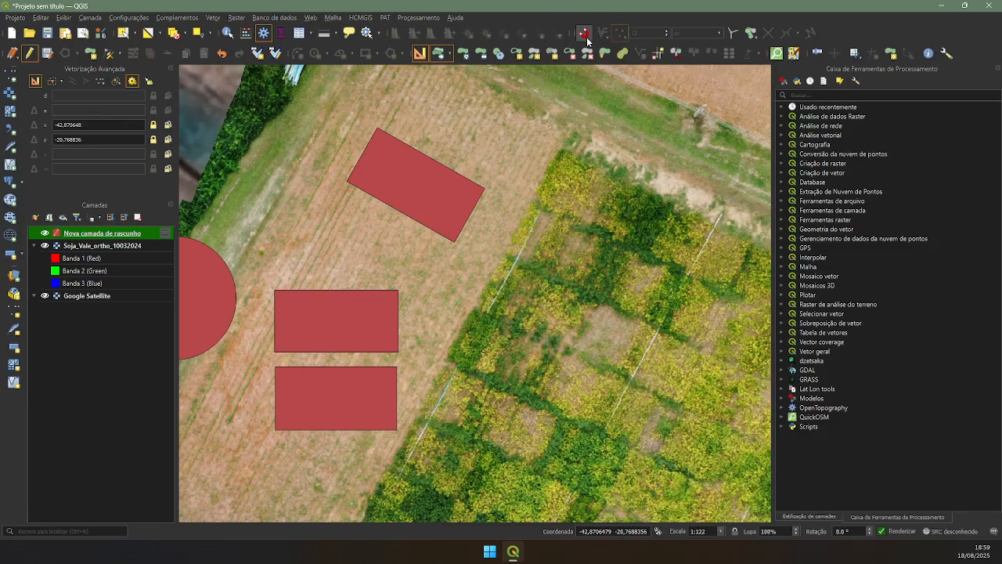
{"action": "left_click", "coordinate": [585, 35]}
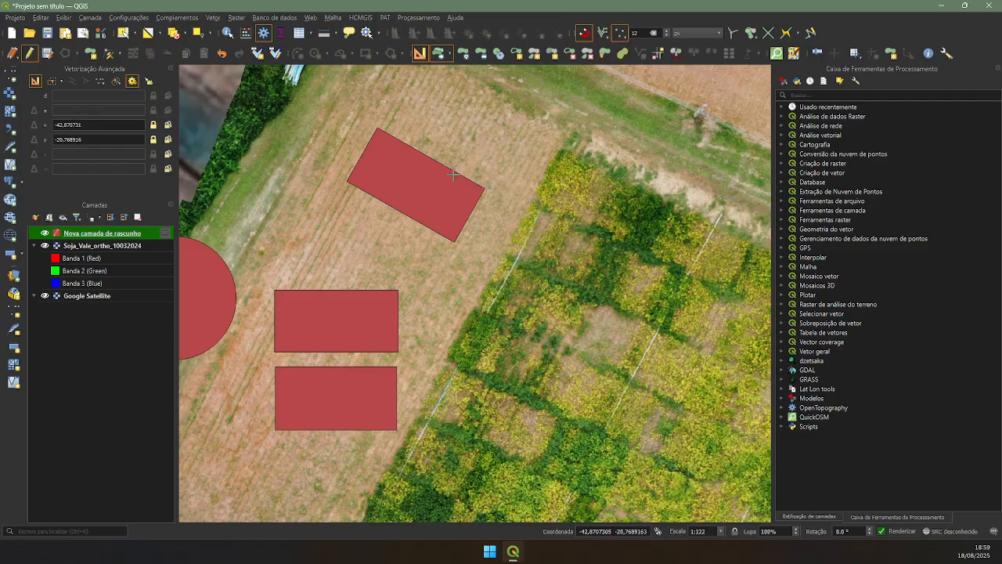
{"action": "scroll", "coordinate": [398, 320], "scroll_direction": "up", "scroll_amount": 2}
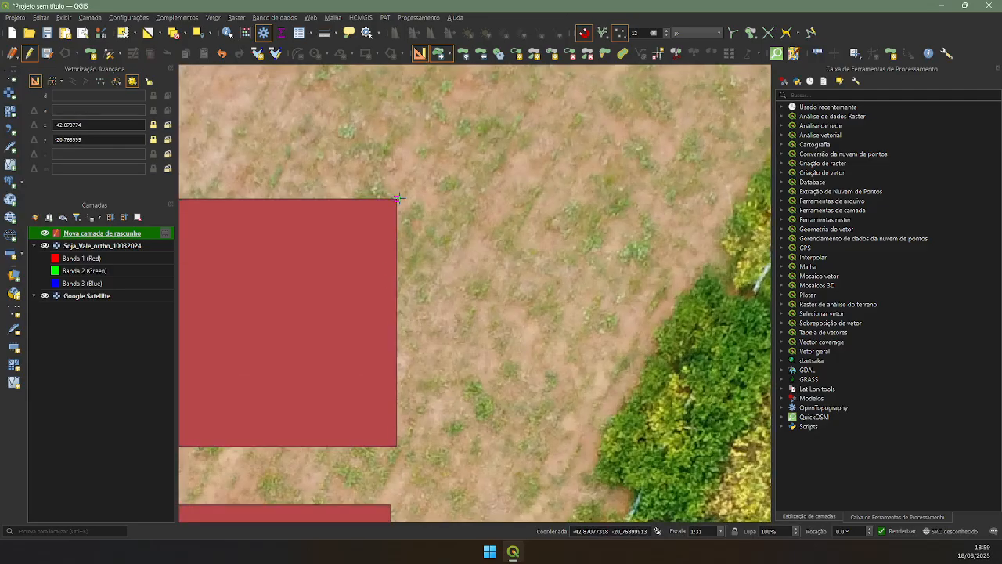
{"action": "left_click_drag", "start_coordinate": [334, 341], "coordinate": [498, 341]}
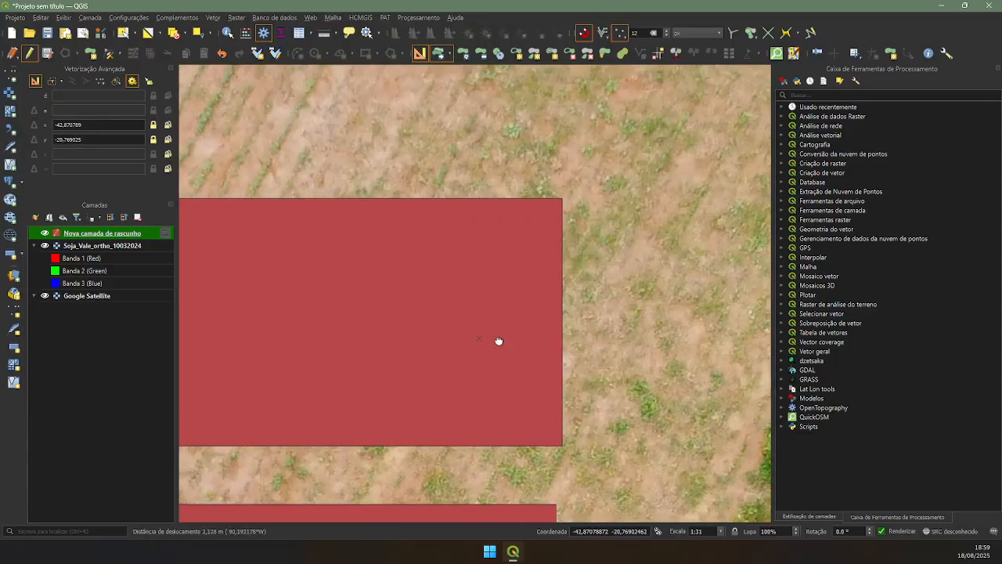
{"action": "left_click_drag", "start_coordinate": [349, 300], "coordinate": [514, 320]}
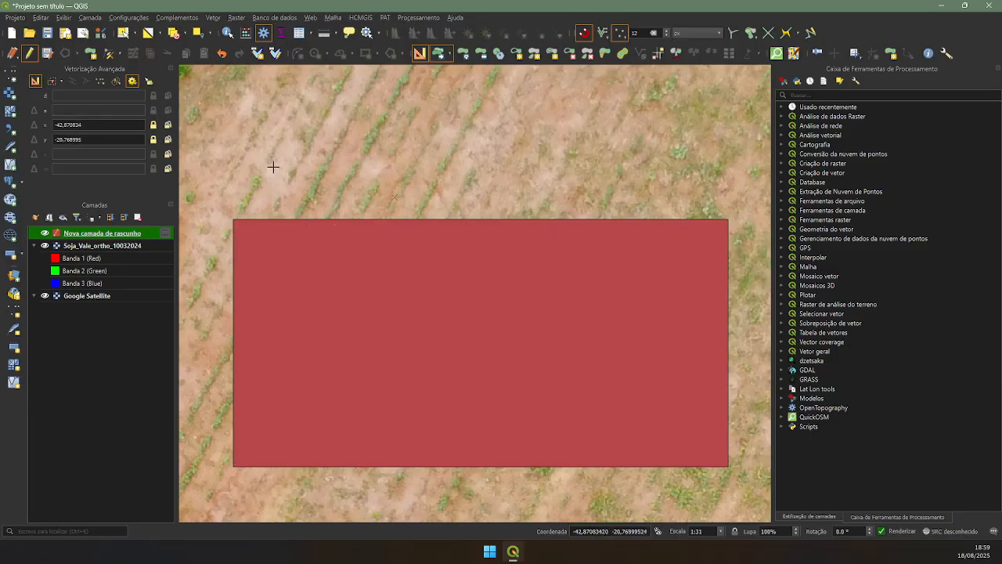
{"action": "scroll", "coordinate": [730, 218], "scroll_direction": "down", "scroll_amount": 1}
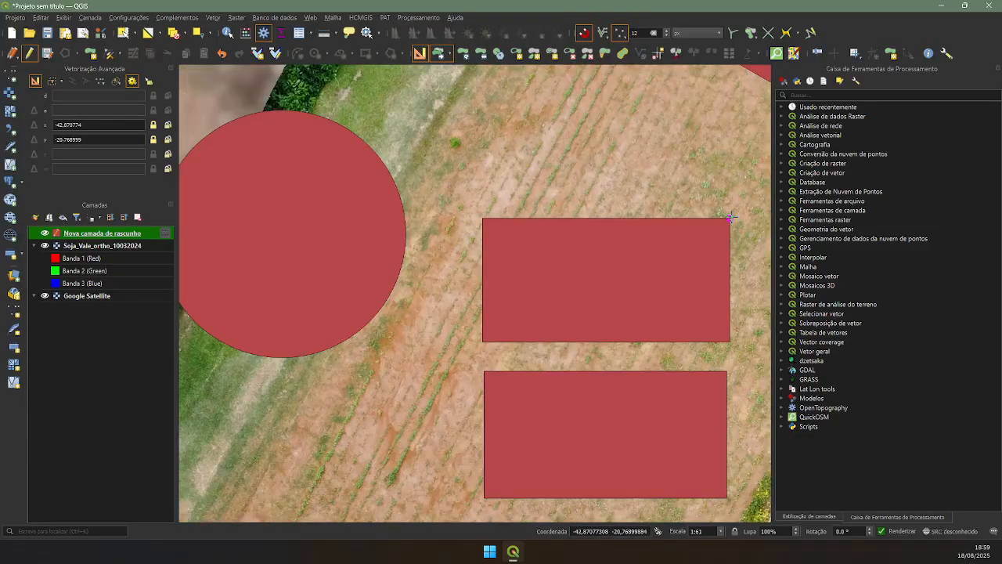
{"action": "left_click_drag", "start_coordinate": [730, 218], "coordinate": [467, 246]}
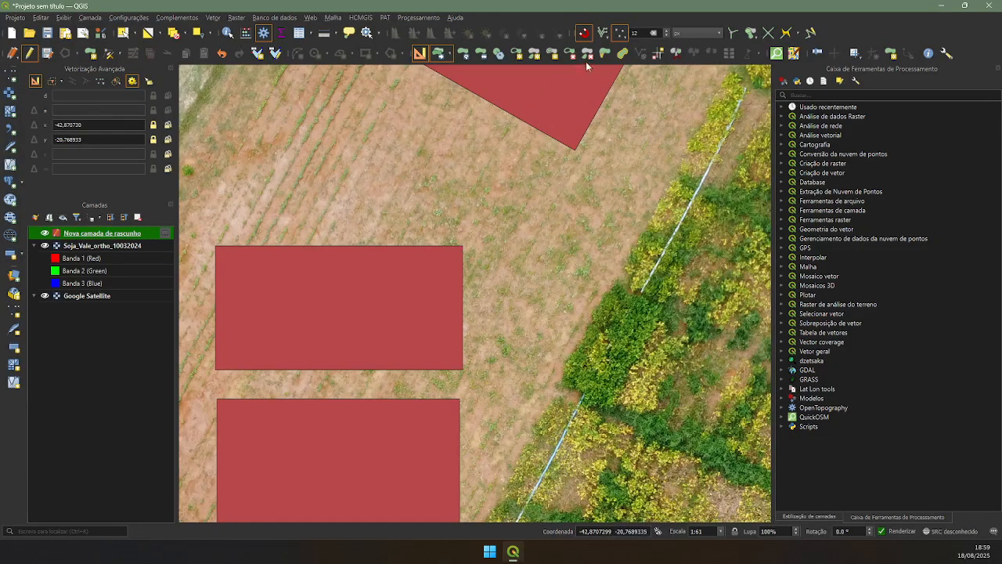
Add Segmento to the snapping types and check snapping along the upper edge of the 5 by 10 m rectangle.
{"action": "left_click", "coordinate": [621, 35]}
{"action": "left_click", "coordinate": [620, 37]}
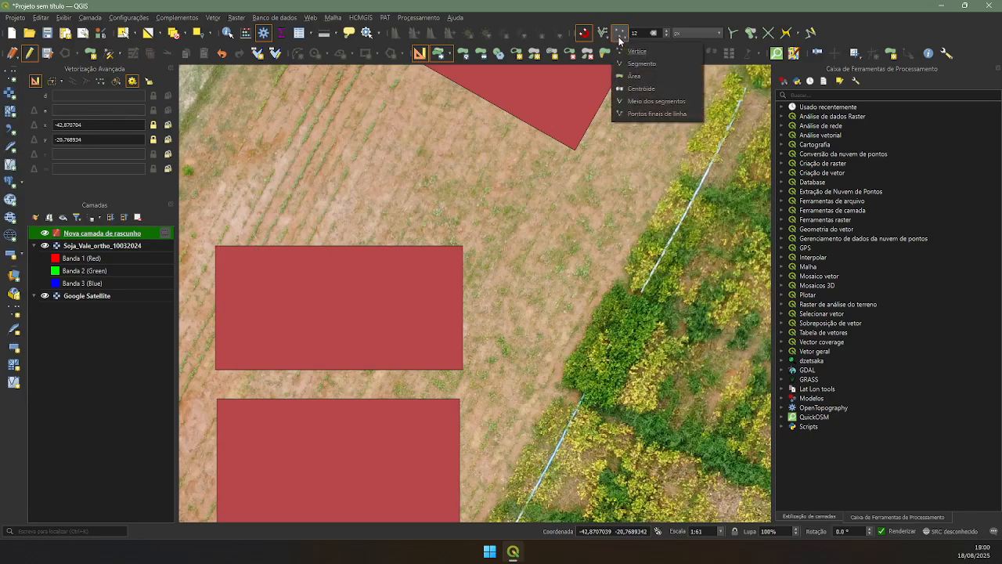
{"action": "left_click", "coordinate": [661, 65]}
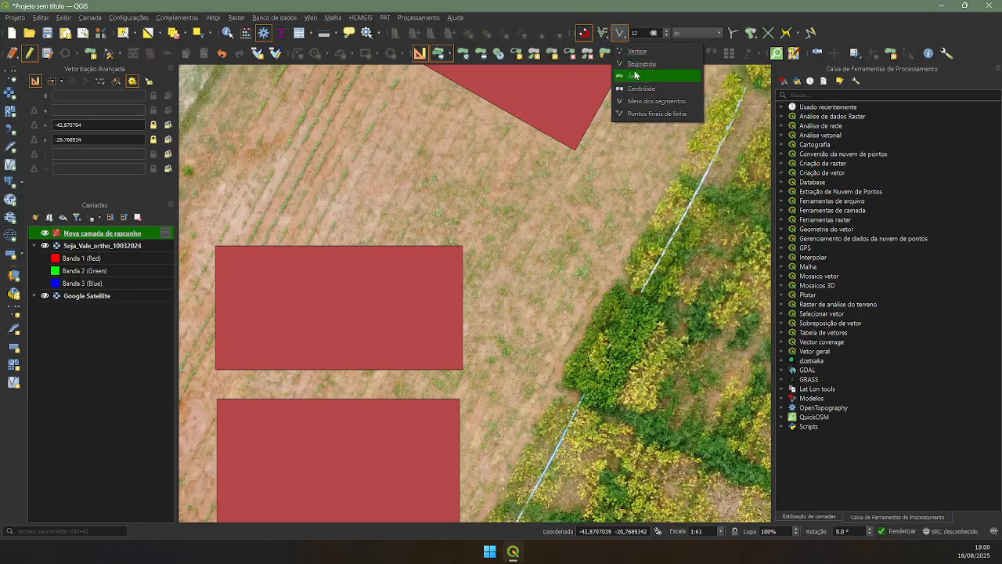
{"action": "left_click", "coordinate": [524, 218]}
{"action": "scroll", "coordinate": [462, 247], "scroll_direction": "up", "scroll_amount": 2}
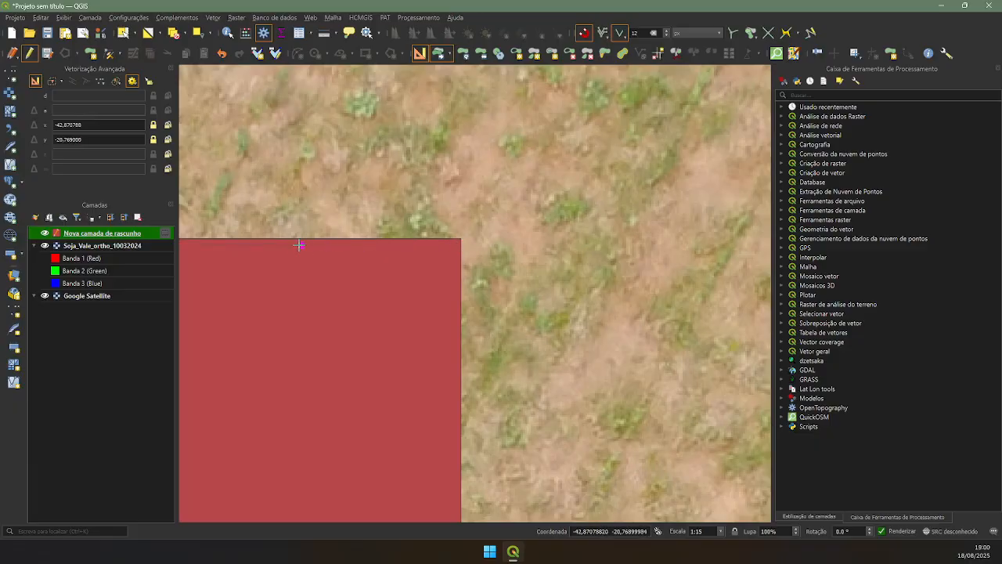
{"action": "left_click_drag", "start_coordinate": [410, 289], "coordinate": [532, 270]}
{"action": "scroll", "coordinate": [532, 269], "scroll_direction": "down", "scroll_amount": 1}
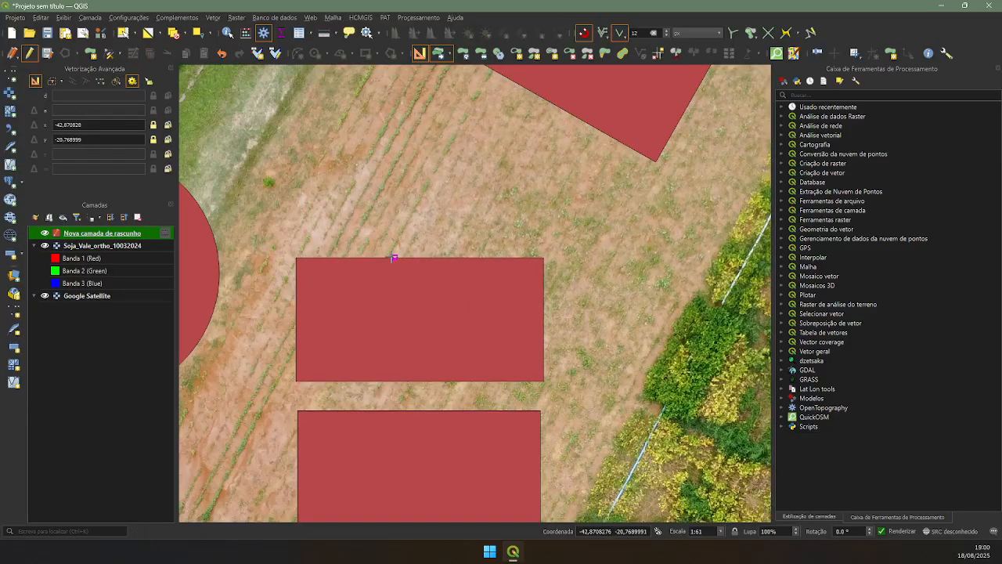
{"action": "scroll", "coordinate": [359, 258], "scroll_direction": "up", "scroll_amount": 2}
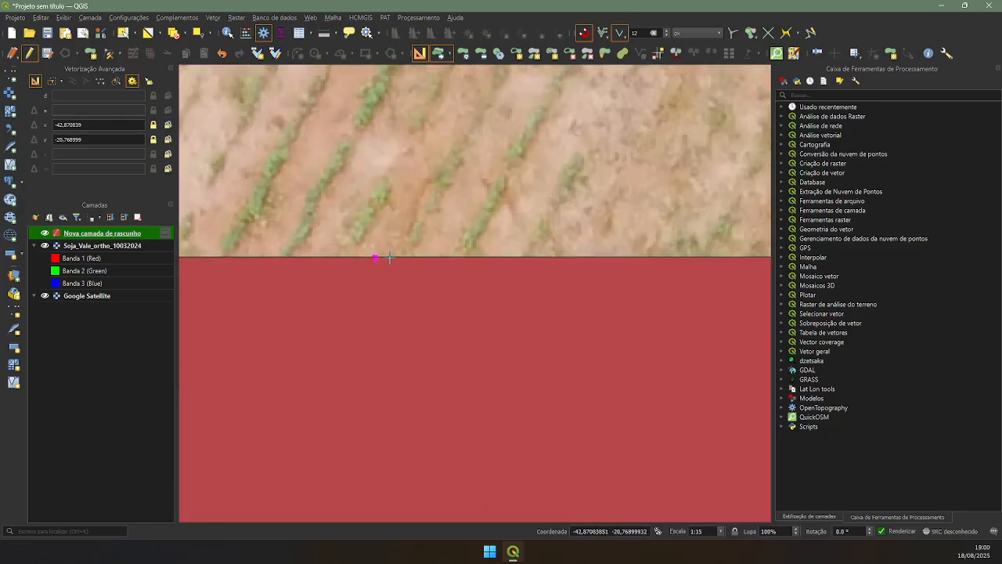
{"action": "left_click_drag", "start_coordinate": [313, 256], "coordinate": [412, 230]}
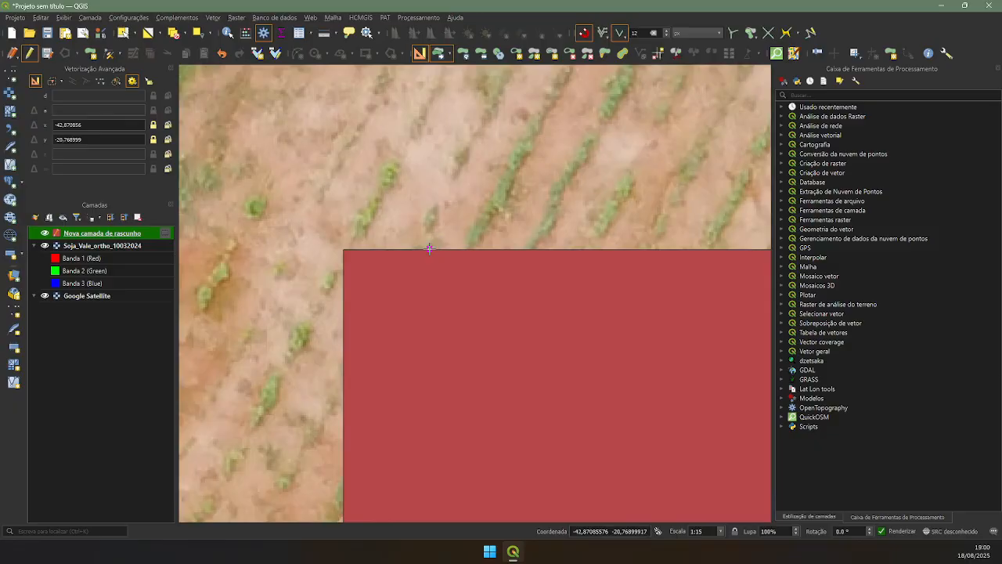
{"action": "left_click", "coordinate": [433, 250]}
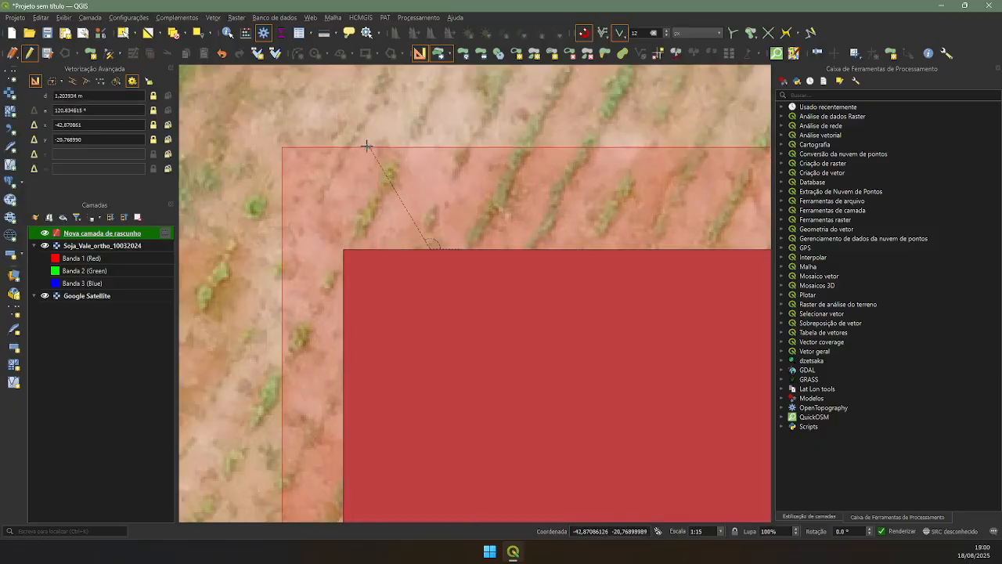
{"action": "scroll", "coordinate": [409, 166], "scroll_direction": "down", "scroll_amount": 1}
{"action": "scroll", "coordinate": [410, 167], "scroll_direction": "down", "scroll_amount": 2}
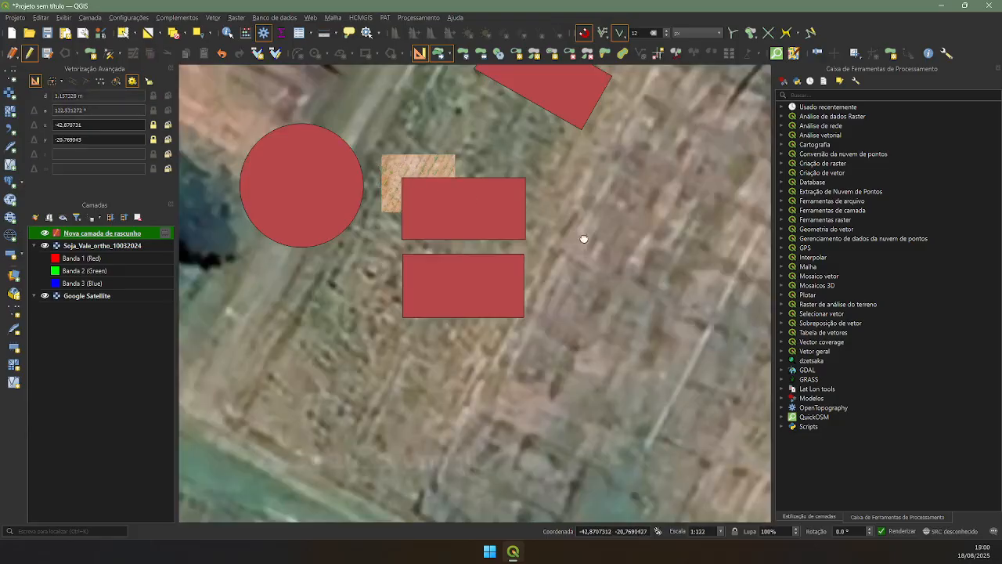
{"action": "left_click_drag", "start_coordinate": [584, 239], "coordinate": [470, 273]}
{"action": "scroll", "coordinate": [470, 273], "scroll_direction": "down", "scroll_amount": 1}
{"action": "scroll", "coordinate": [450, 229], "scroll_direction": "up", "scroll_amount": 1}
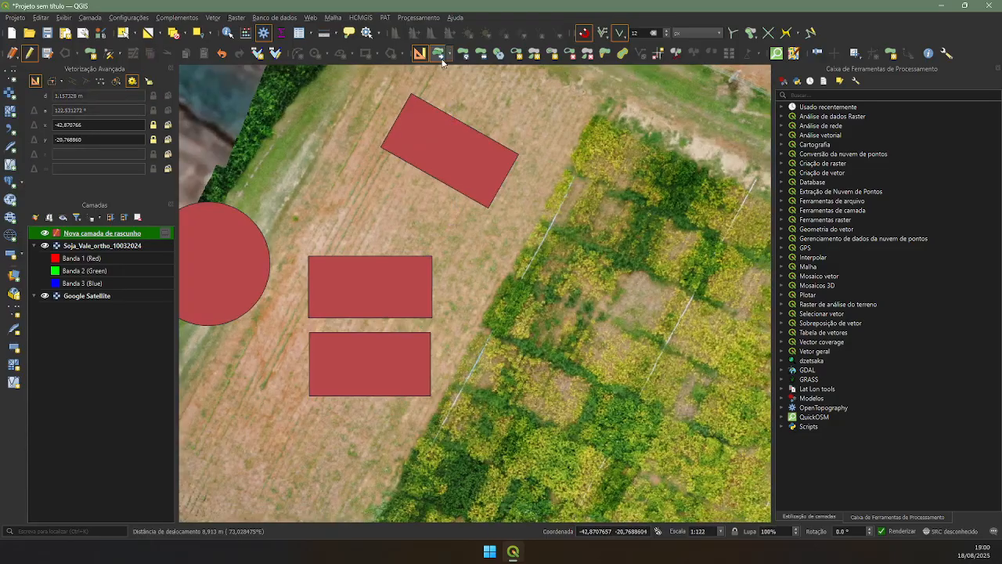
Copy the 5 by 10 m rectangle from its upper-left corner to the northwestern corner of the soybean plots.
{"action": "scroll", "coordinate": [384, 244], "scroll_direction": "up", "scroll_amount": 1}
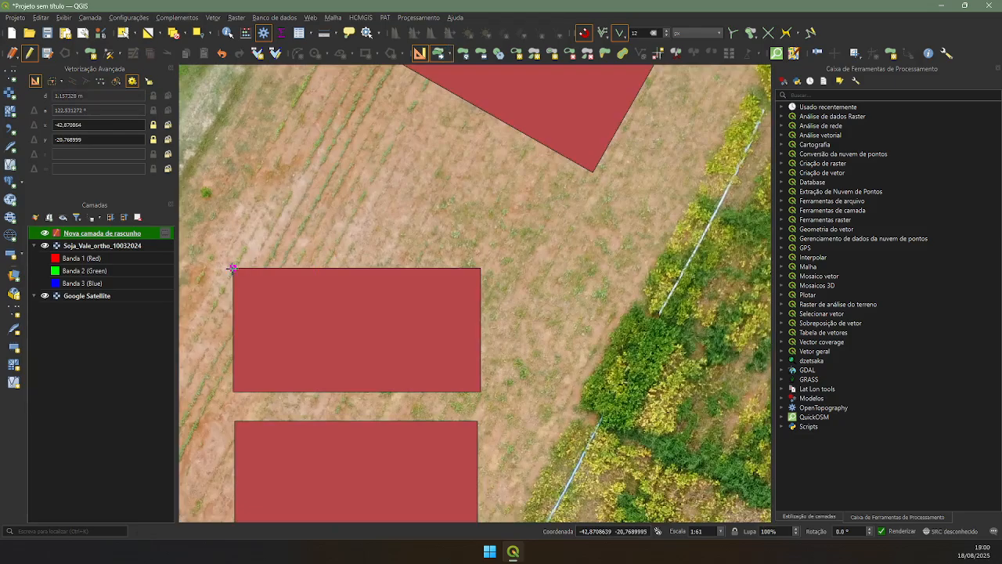
{"action": "left_click", "coordinate": [233, 269]}
{"action": "scroll", "coordinate": [403, 249], "scroll_direction": "down", "scroll_amount": 1}
{"action": "left_click_drag", "start_coordinate": [542, 254], "coordinate": [331, 289]}
{"action": "scroll", "coordinate": [357, 206], "scroll_direction": "up", "scroll_amount": 1}
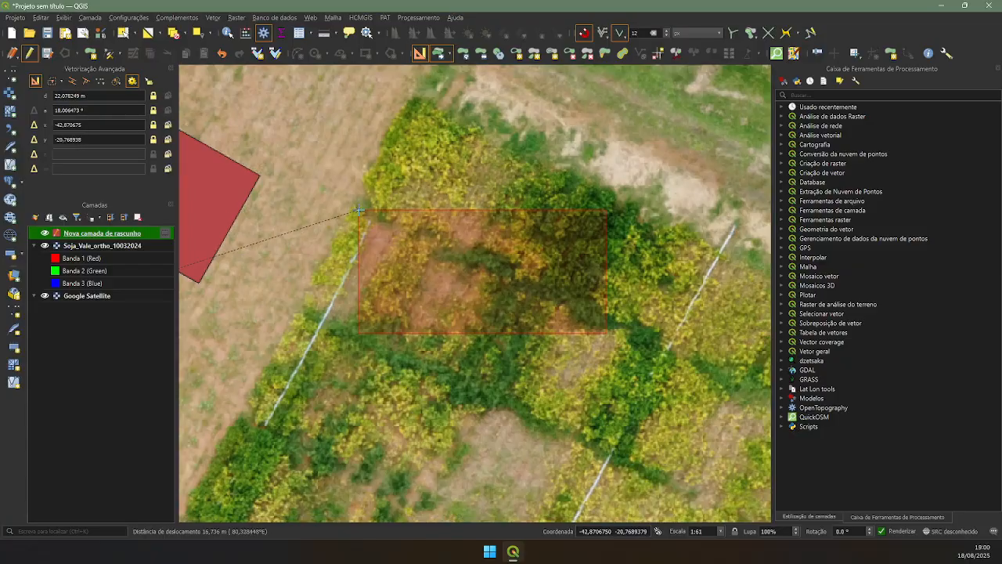
{"action": "left_click_drag", "start_coordinate": [357, 211], "coordinate": [318, 277]}
{"action": "left_click", "coordinate": [340, 199]}
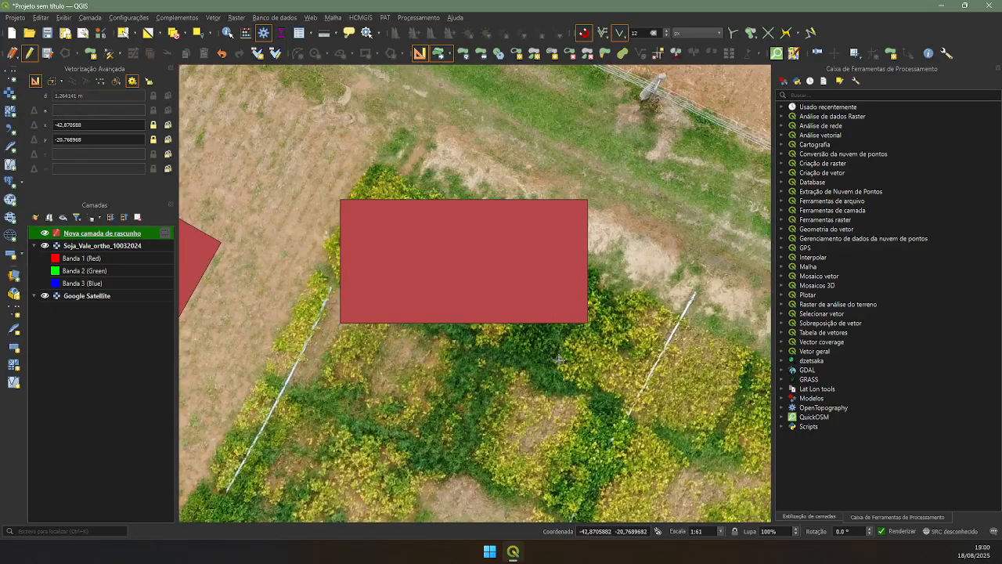
Rotate the copied rectangle clockwise until its edges follow the direction of the soybean plots.
{"action": "left_click", "coordinate": [465, 57]}
{"action": "left_click", "coordinate": [587, 200]}
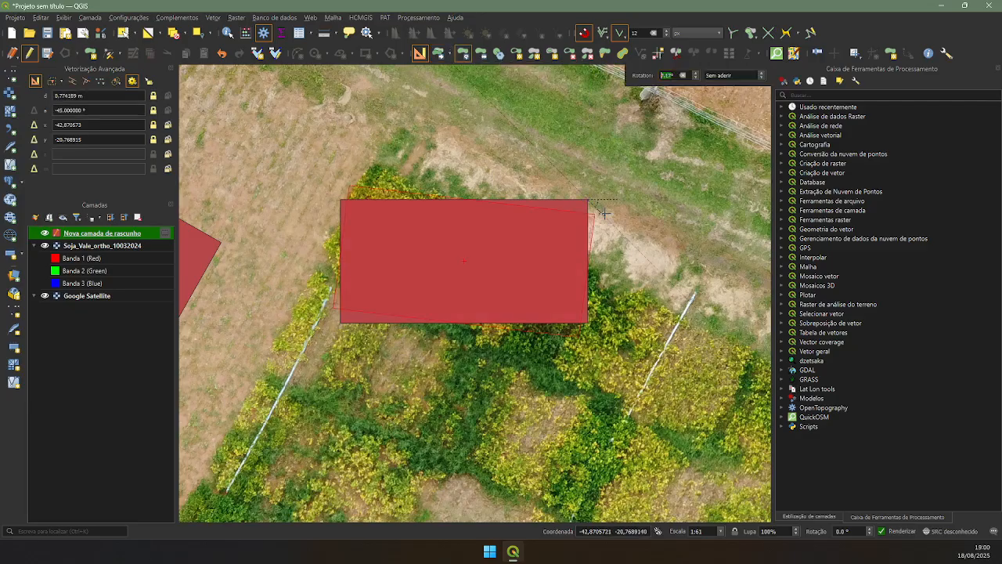
{"action": "left_click", "coordinate": [618, 264]}
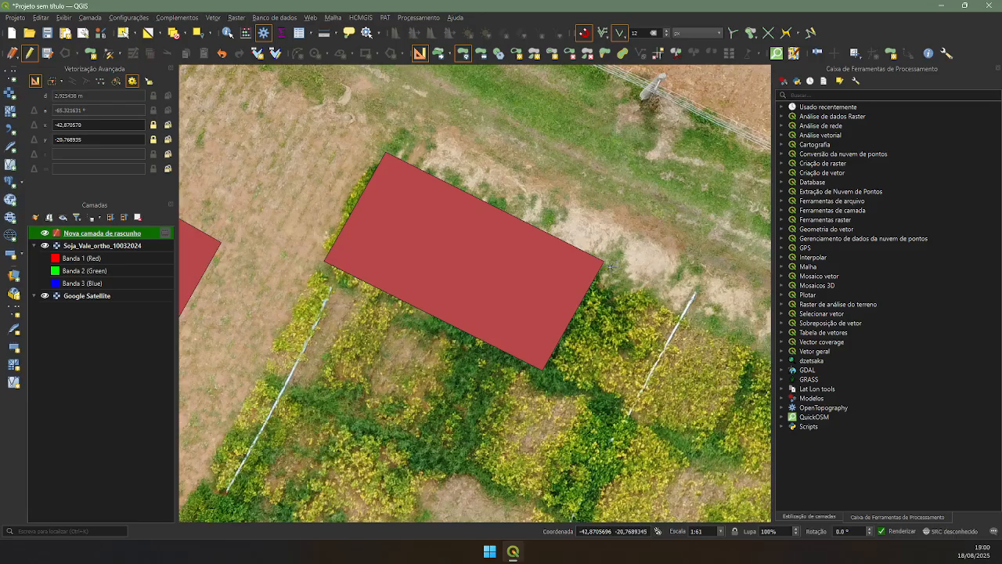
{"action": "left_click", "coordinate": [603, 260]}
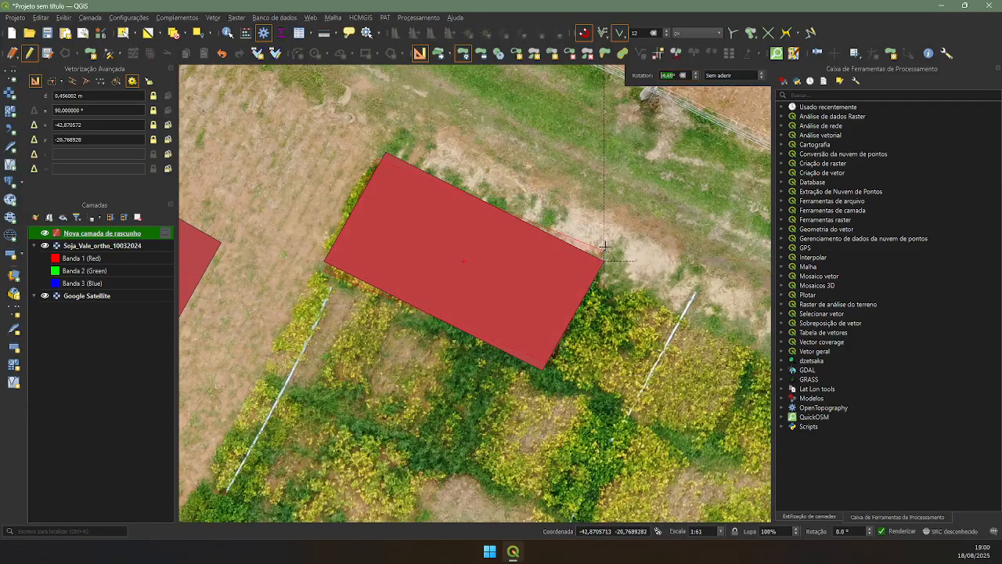
{"action": "left_click", "coordinate": [276, 248]}
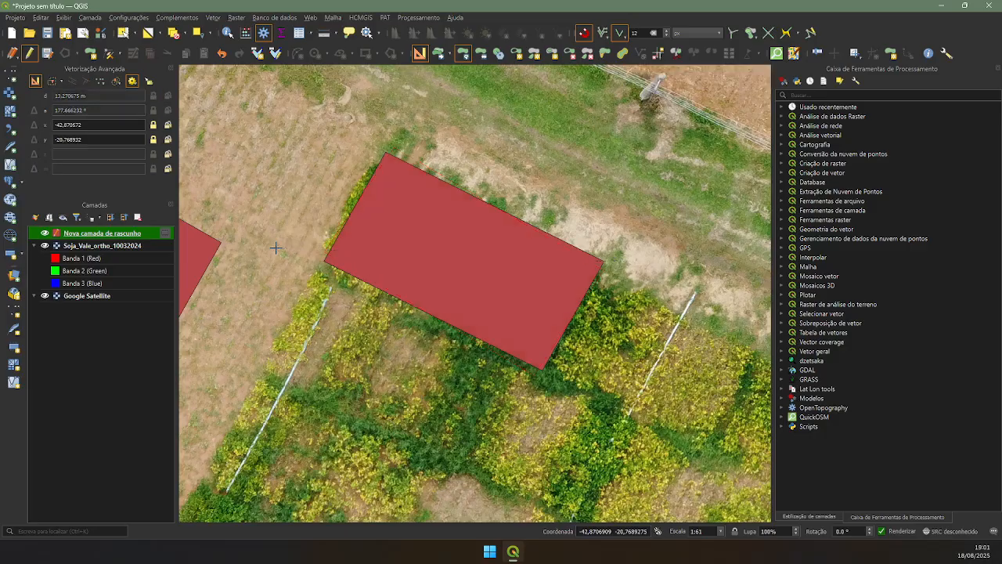
{"action": "left_click", "coordinate": [394, 147]}
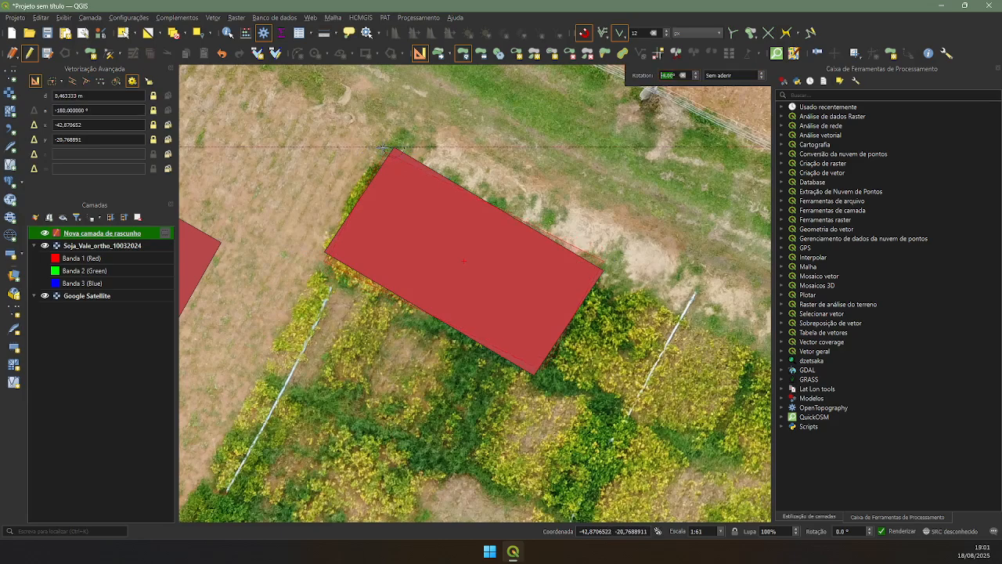
{"action": "left_click", "coordinate": [381, 148]}
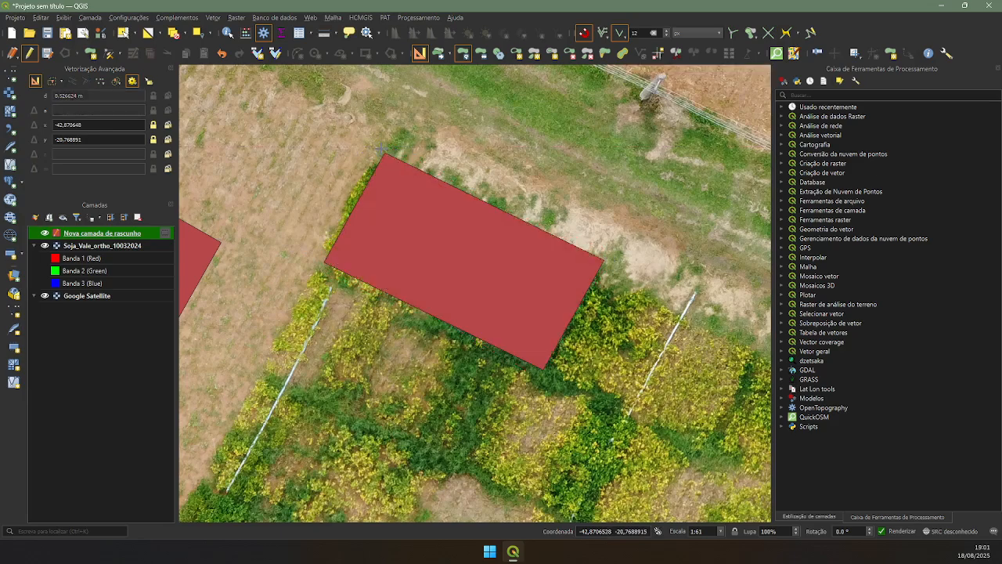
Copy the rotated rectangle repeatedly along the plots' western edge, snapping corner to corner, to form a column of six adjoining rectangles.
{"action": "left_click", "coordinate": [440, 55]}
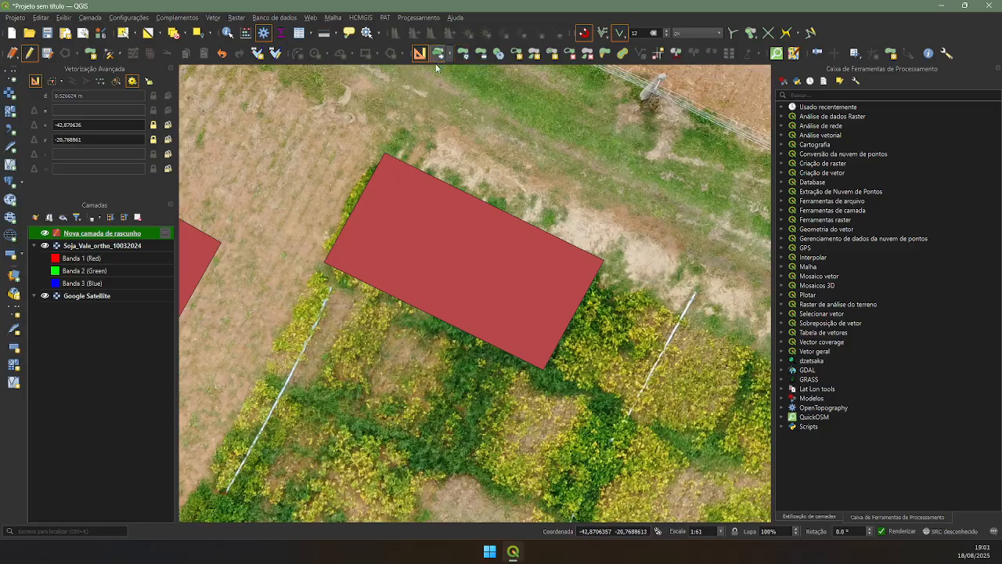
{"action": "left_click_drag", "start_coordinate": [301, 179], "coordinate": [334, 131]}
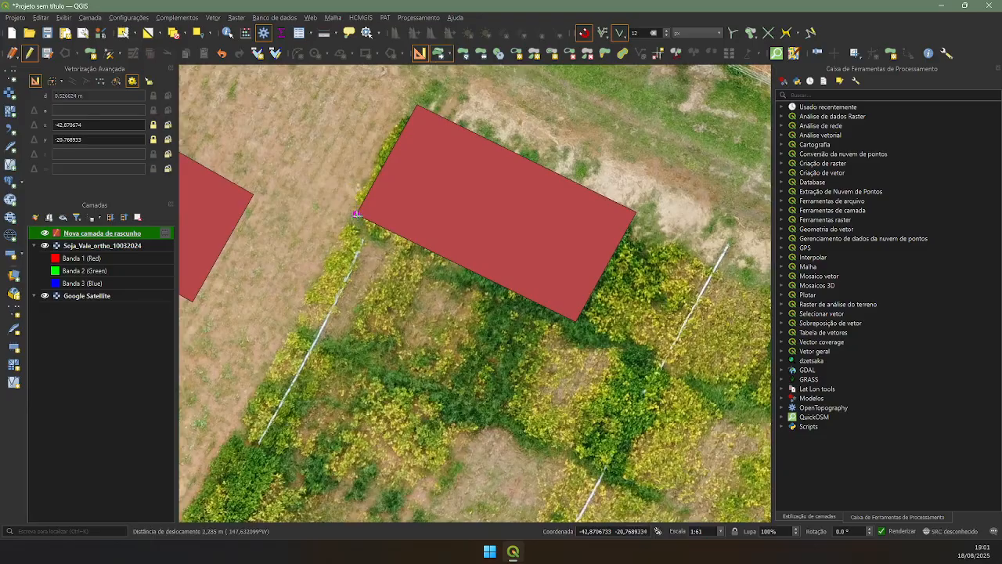
{"action": "left_click", "coordinate": [417, 104]}
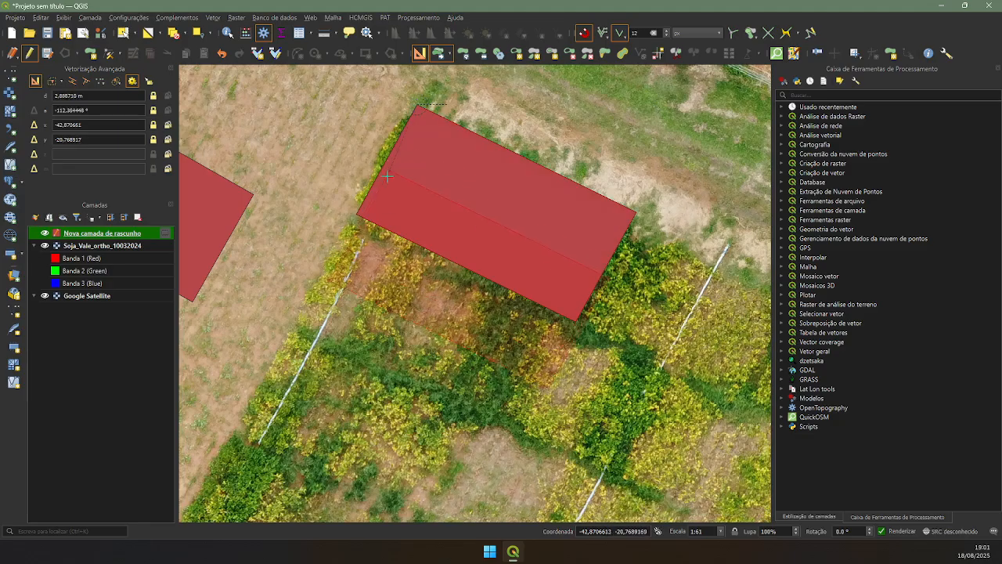
{"action": "left_click", "coordinate": [356, 214]}
{"action": "left_click_drag", "start_coordinate": [325, 217], "coordinate": [369, 125]}
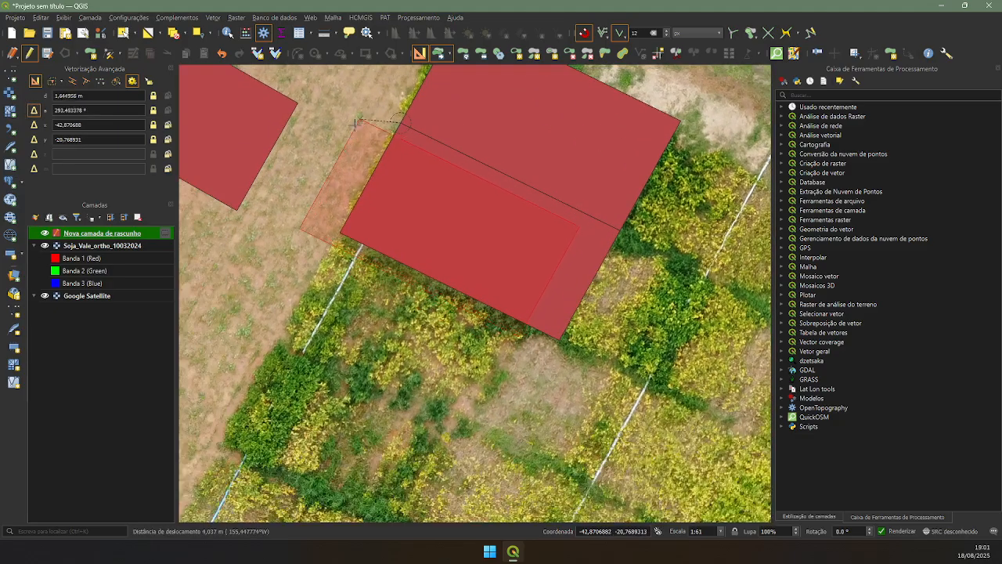
{"action": "left_click", "coordinate": [340, 234]}
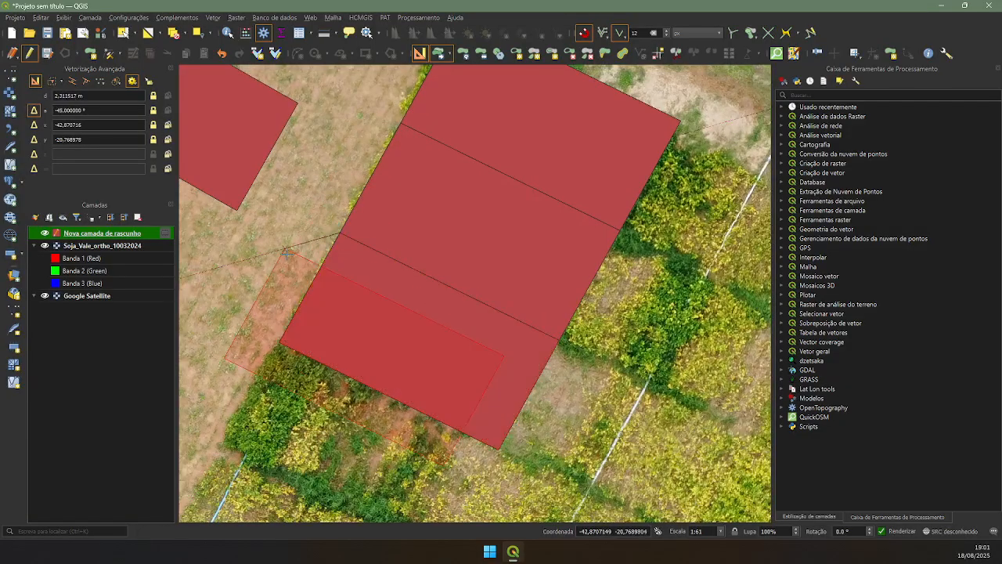
{"action": "left_click_drag", "start_coordinate": [286, 252], "coordinate": [343, 171]}
{"action": "left_click", "coordinate": [336, 261]}
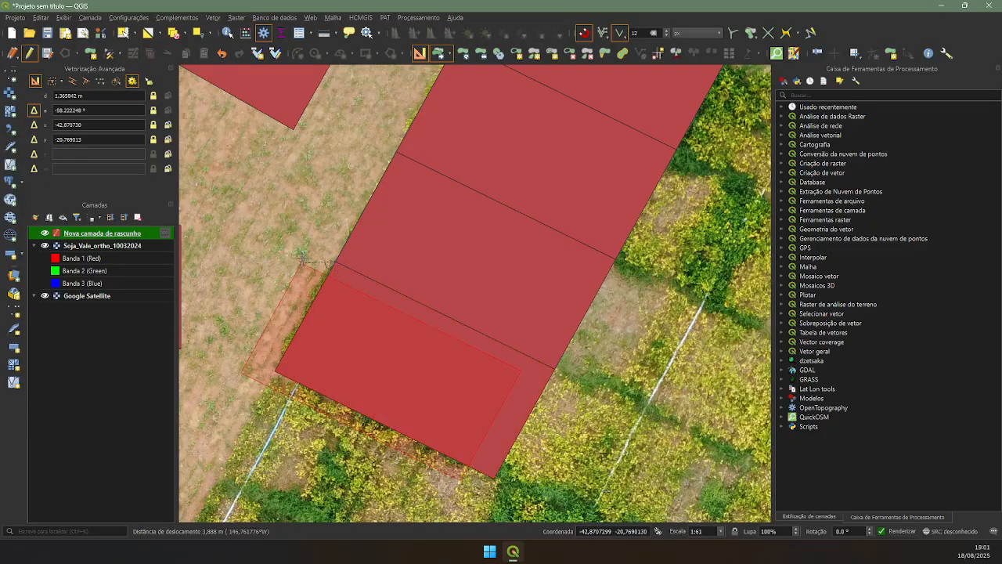
{"action": "left_click_drag", "start_coordinate": [303, 260], "coordinate": [379, 152]}
{"action": "left_click", "coordinate": [352, 264]}
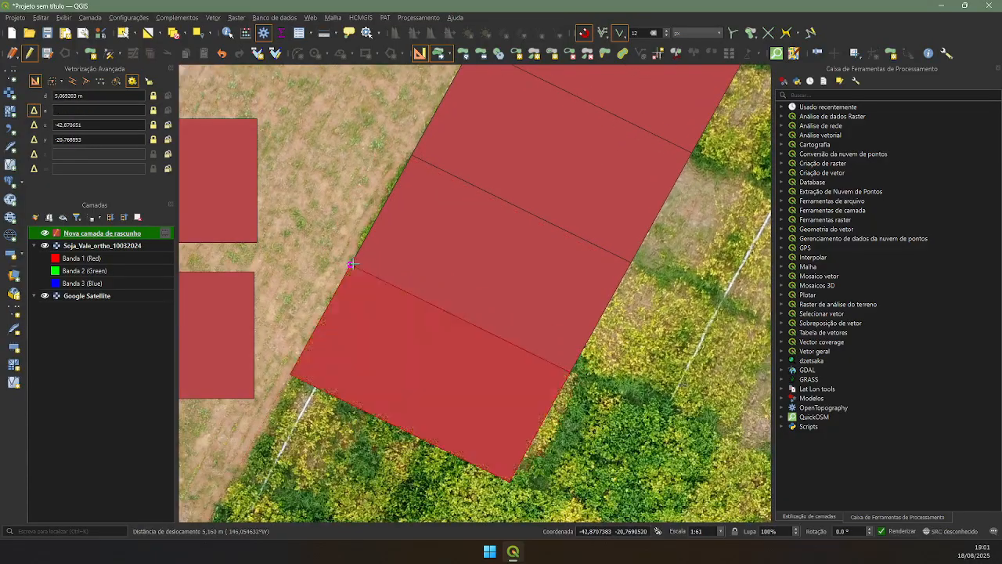
{"action": "left_click_drag", "start_coordinate": [350, 247], "coordinate": [451, 124]}
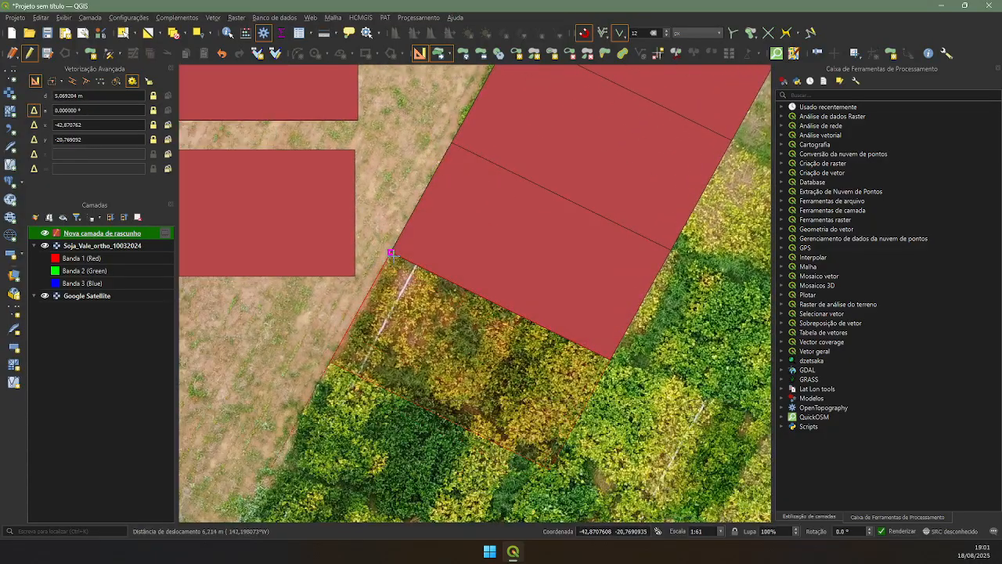
Place another copy beside the first column's top rectangle, snapped to its upper-right corner, to start a second column.
{"action": "scroll", "coordinate": [391, 252], "scroll_direction": "down", "scroll_amount": 3}
{"action": "scroll", "coordinate": [435, 167], "scroll_direction": "up", "scroll_amount": 4}
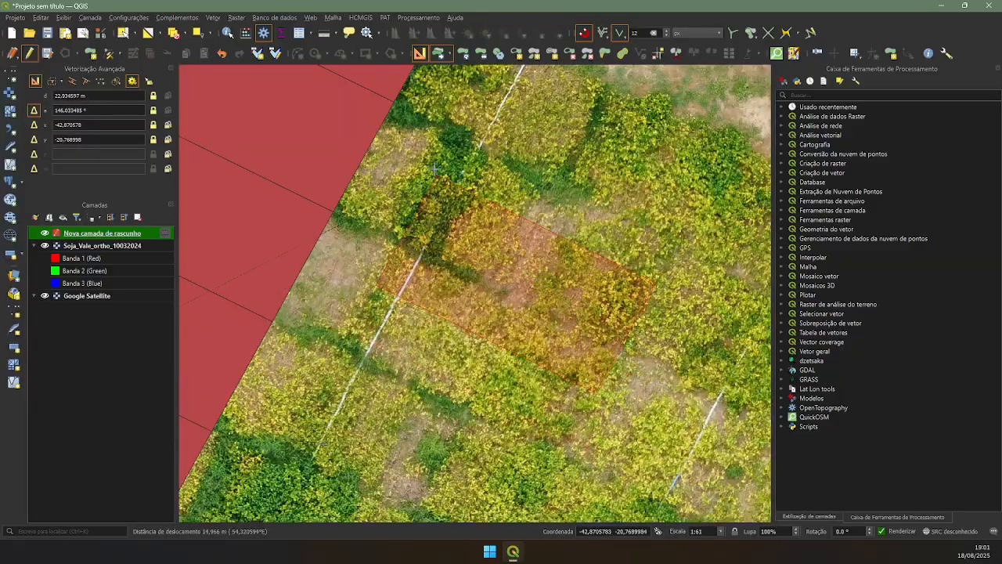
{"action": "left_click_drag", "start_coordinate": [435, 169], "coordinate": [413, 333]}
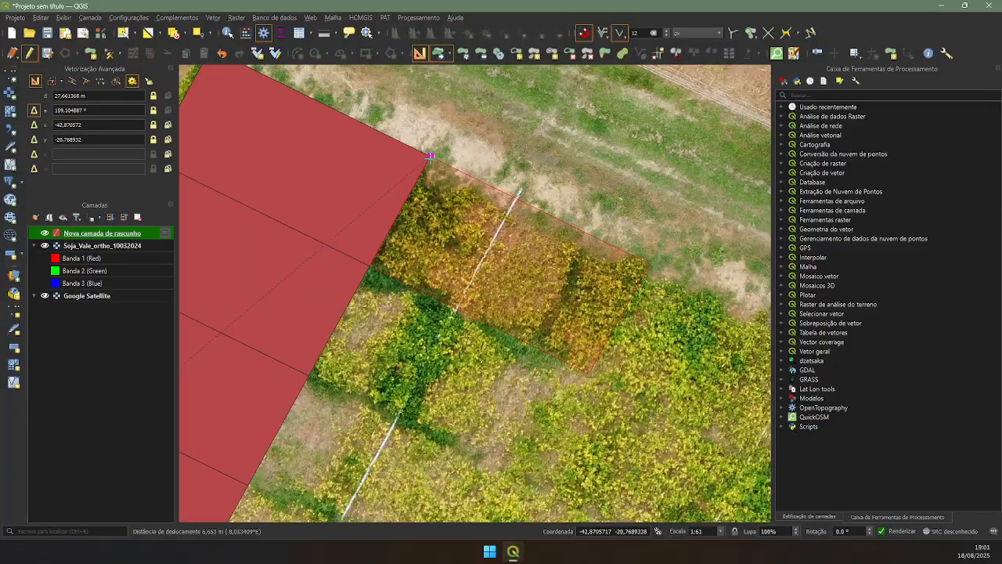
{"action": "left_click", "coordinate": [430, 156]}
Try placing a copy below the second column's top rectangle, end the copying and delete the misaligned copy.
{"action": "left_click", "coordinate": [365, 274]}
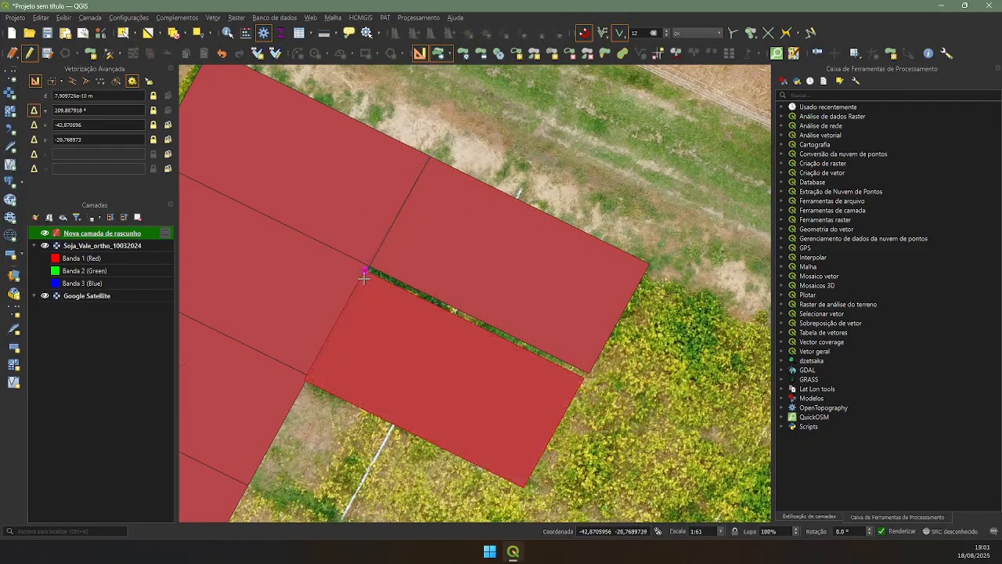
{"action": "right_click", "coordinate": [366, 312]}
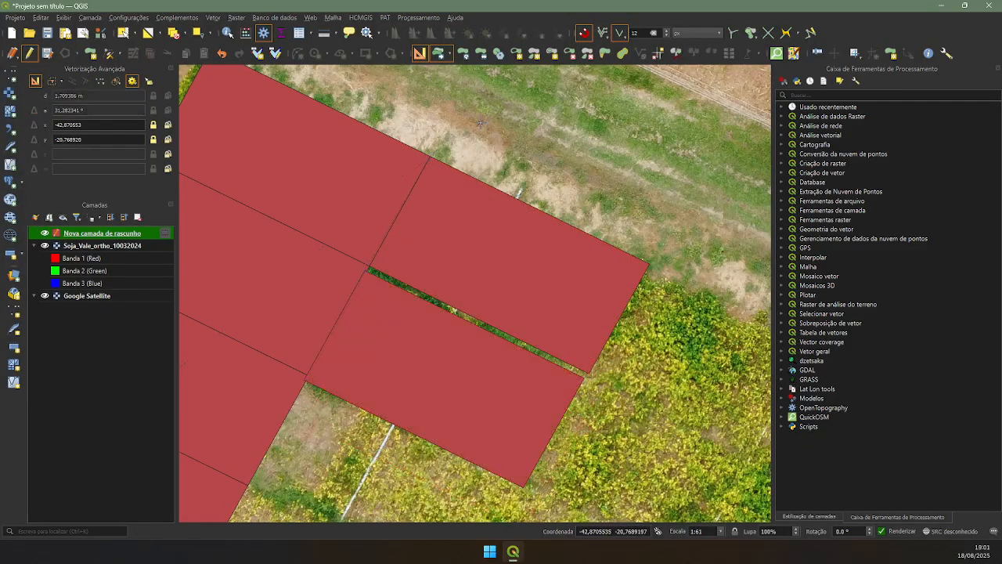
{"action": "left_click_drag", "start_coordinate": [353, 358], "coordinate": [365, 342]}
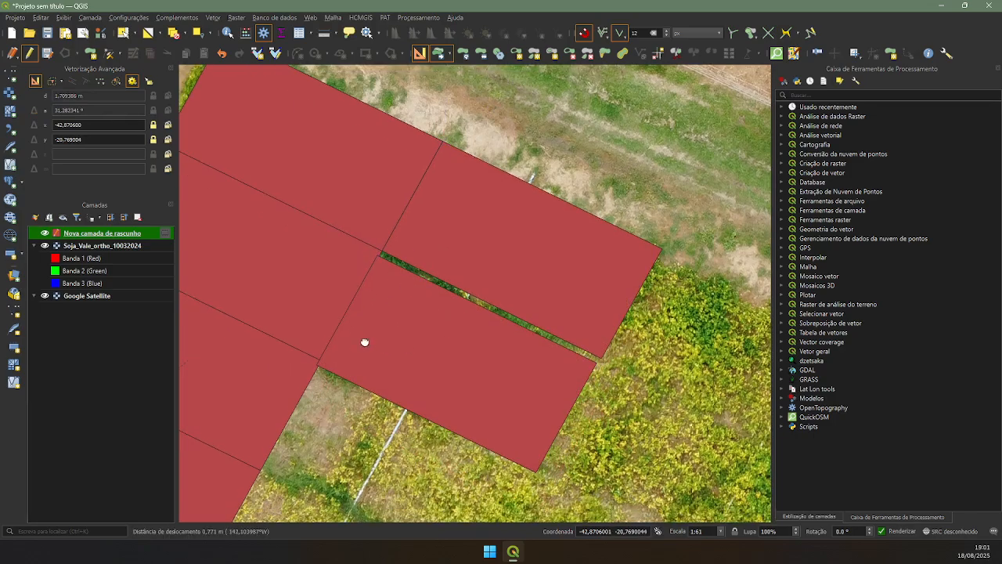
{"action": "left_click", "coordinate": [587, 56]}
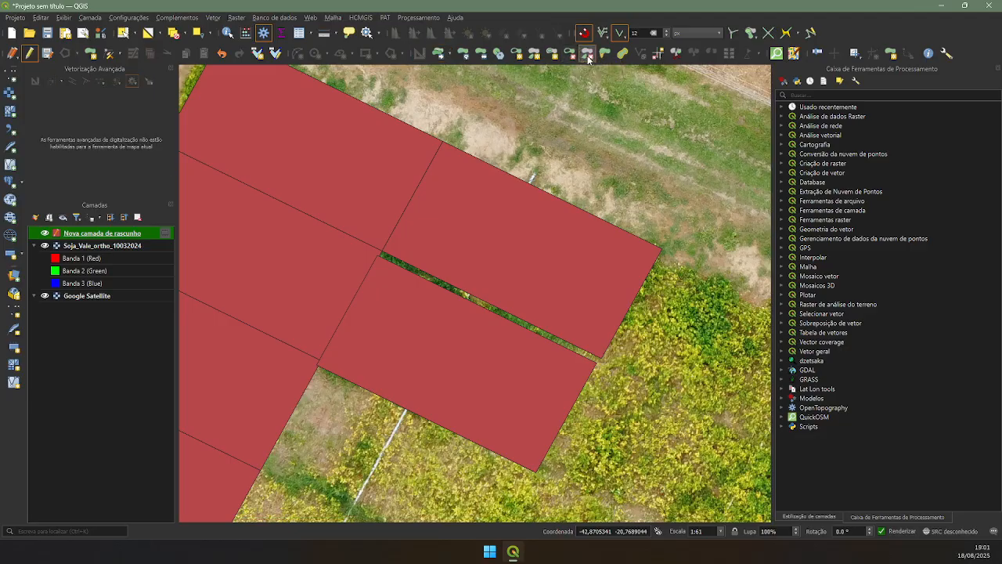
{"action": "left_click", "coordinate": [425, 306]}
{"action": "scroll", "coordinate": [426, 306], "scroll_direction": "down", "scroll_amount": 1}
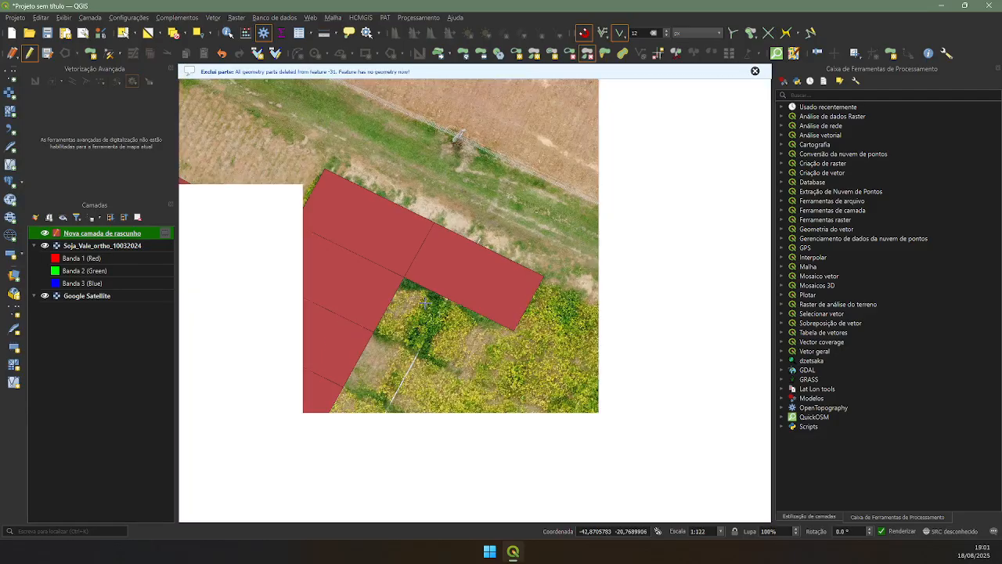
Copy the second column's top rectangle three times downward, snapping each copy to the corner of the previous one.
{"action": "left_click", "coordinate": [441, 58]}
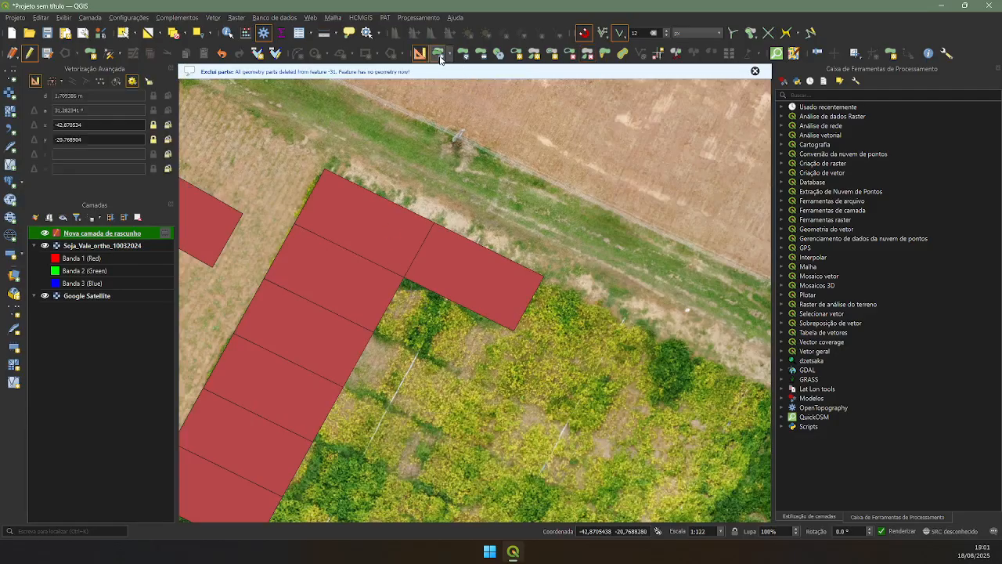
{"action": "left_click", "coordinate": [435, 224]}
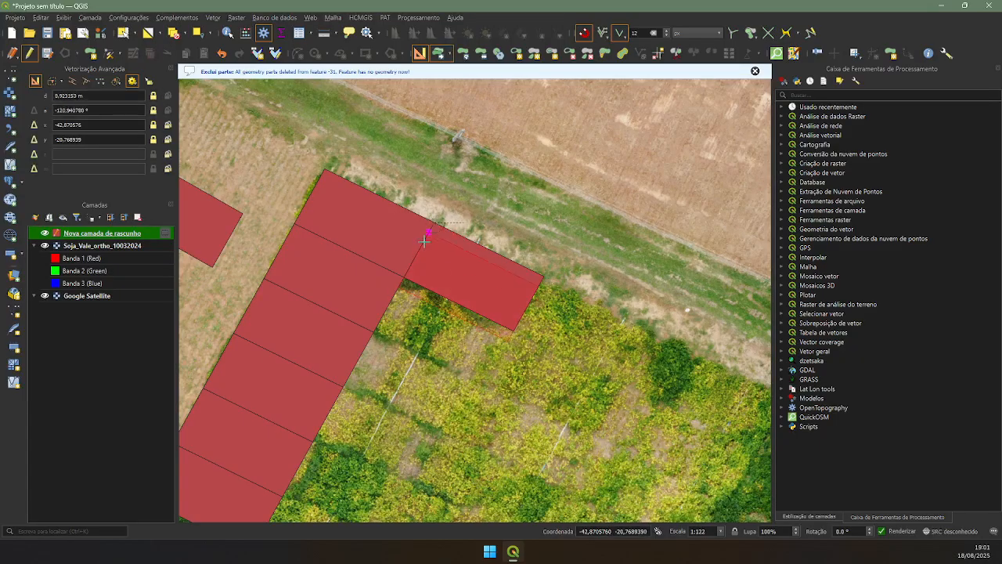
{"action": "left_click", "coordinate": [404, 276]}
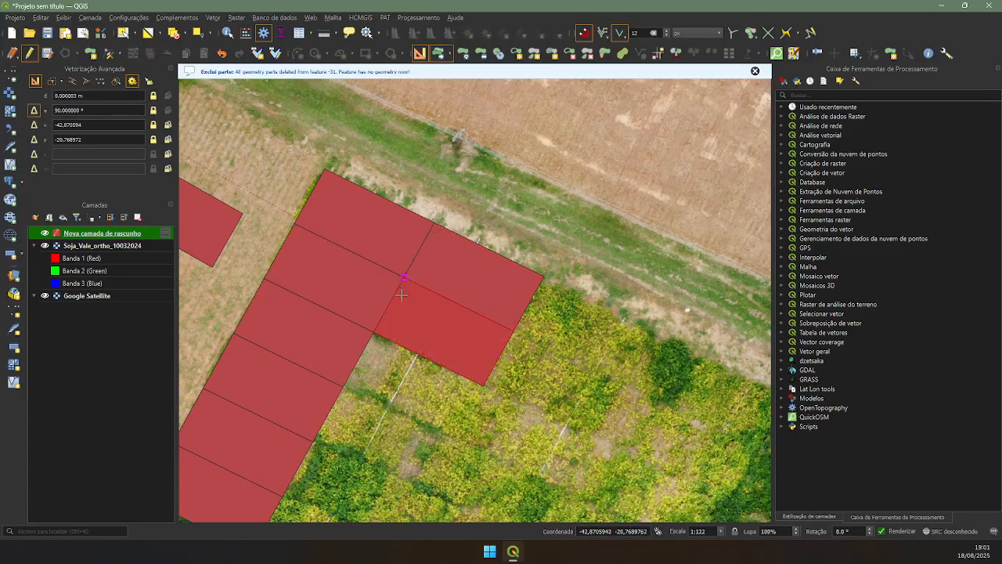
{"action": "left_click", "coordinate": [375, 332]}
{"action": "scroll", "coordinate": [381, 320], "scroll_direction": "down", "scroll_amount": 2}
{"action": "scroll", "coordinate": [414, 268], "scroll_direction": "up", "scroll_amount": 2}
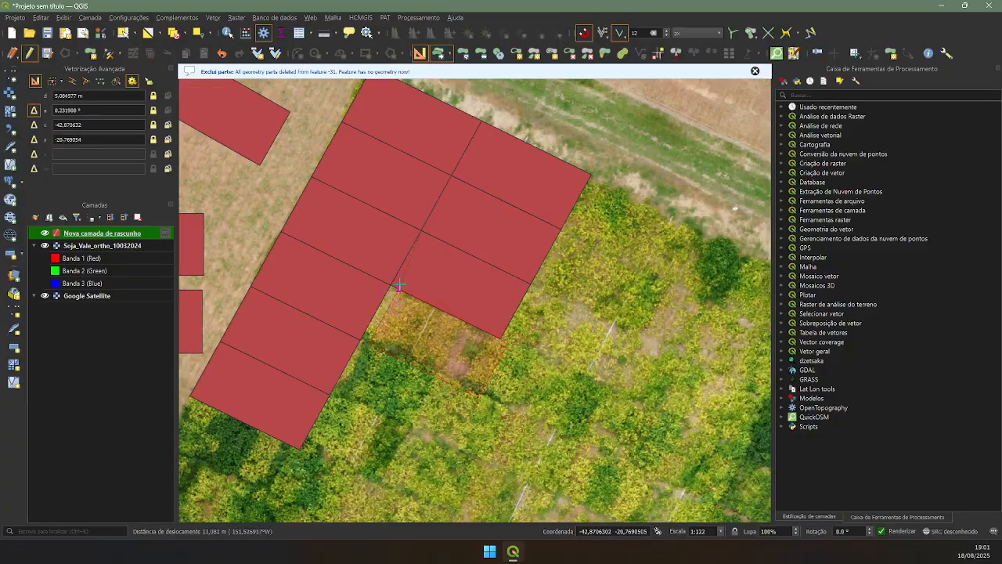
{"action": "left_click", "coordinate": [396, 285]}
Place three adjoining copies as a third column, leaving a strip of soybean between it and the second column, and end the copying.
{"action": "left_click_drag", "start_coordinate": [546, 317], "coordinate": [410, 304]}
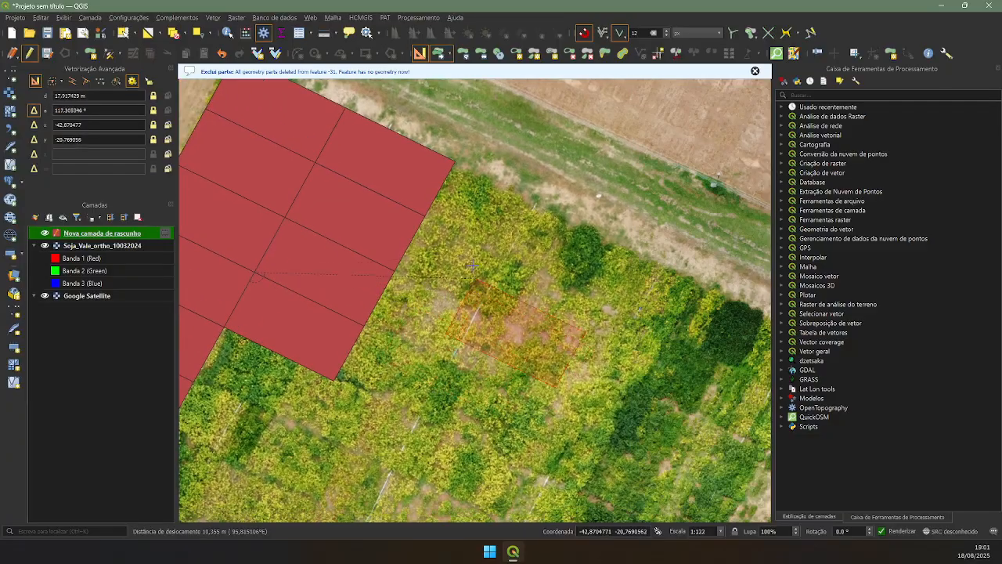
{"action": "left_click", "coordinate": [479, 179]}
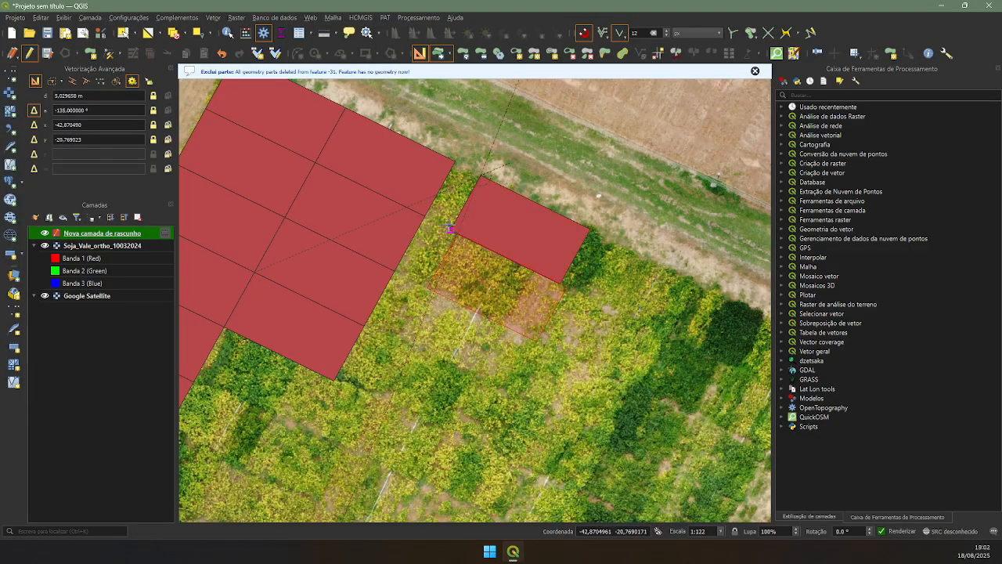
{"action": "scroll", "coordinate": [450, 233], "scroll_direction": "up", "scroll_amount": 1}
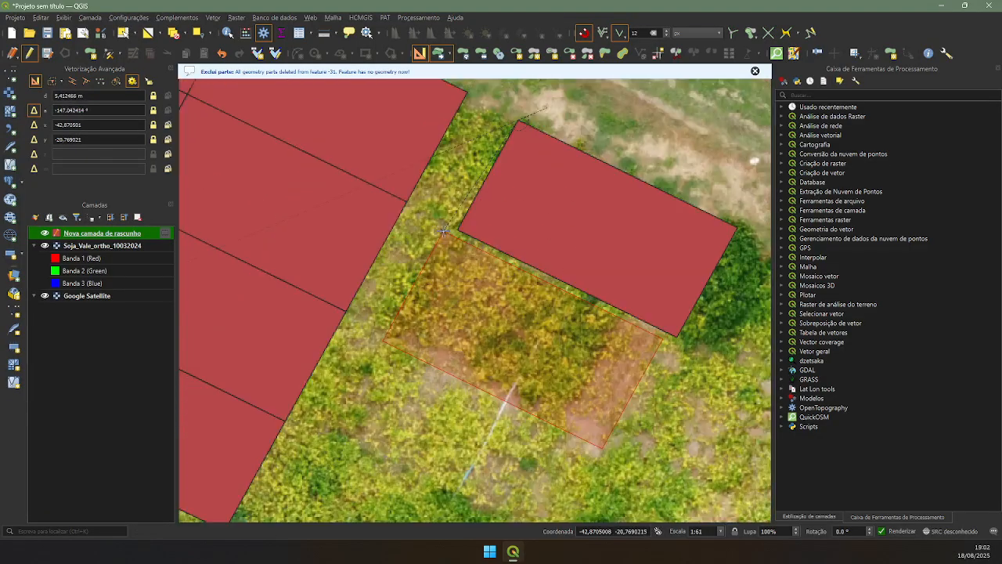
{"action": "left_click", "coordinate": [459, 229]}
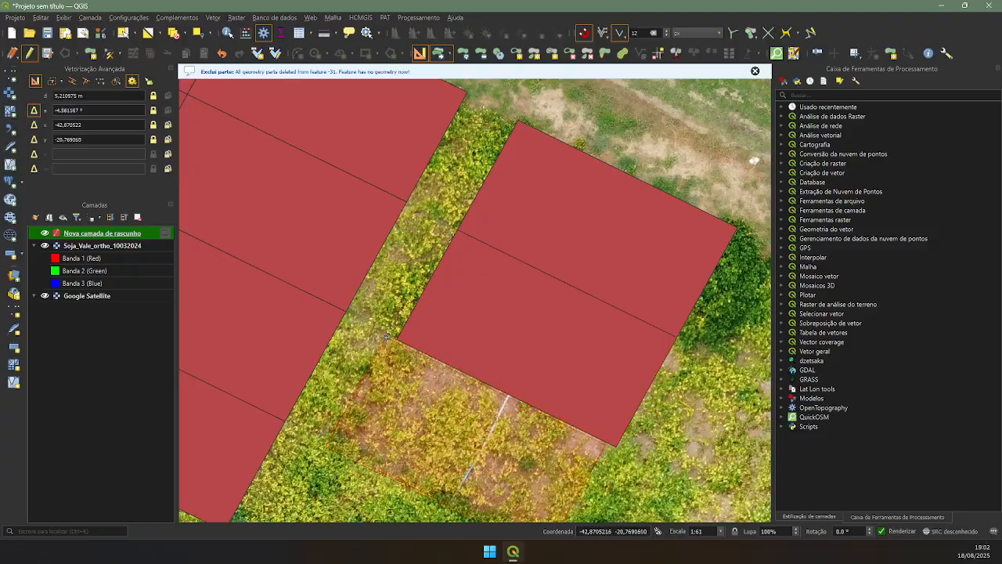
{"action": "scroll", "coordinate": [398, 329], "scroll_direction": "down", "scroll_amount": 1}
{"action": "scroll", "coordinate": [398, 330], "scroll_direction": "down", "scroll_amount": 1}
{"action": "right_click", "coordinate": [441, 252]}
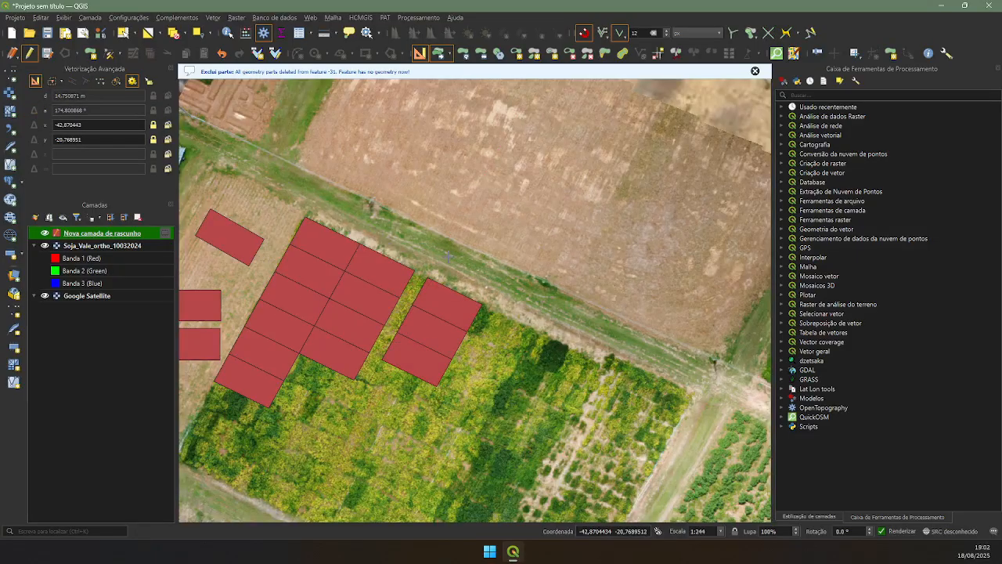
{"action": "left_click_drag", "start_coordinate": [336, 270], "coordinate": [467, 218]}
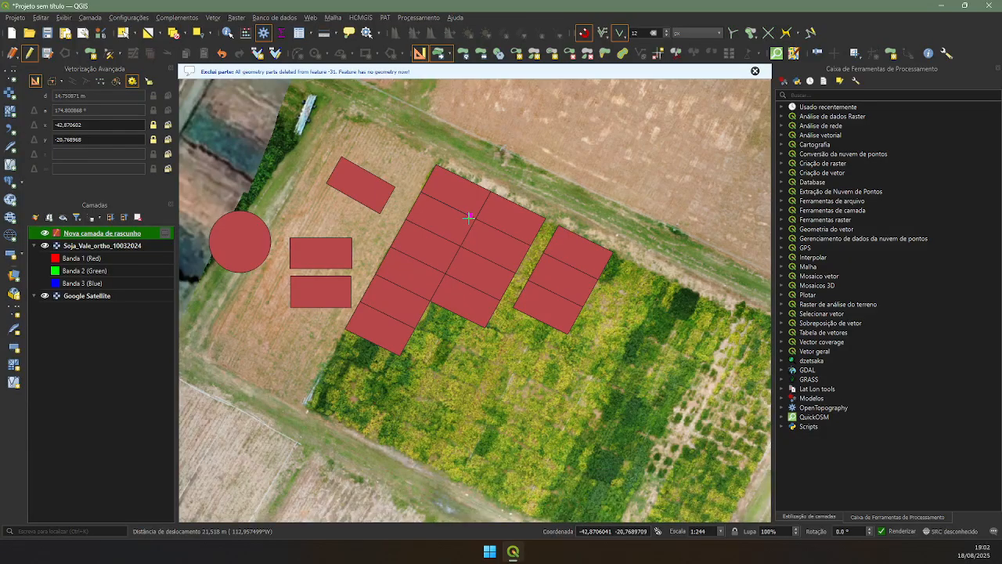